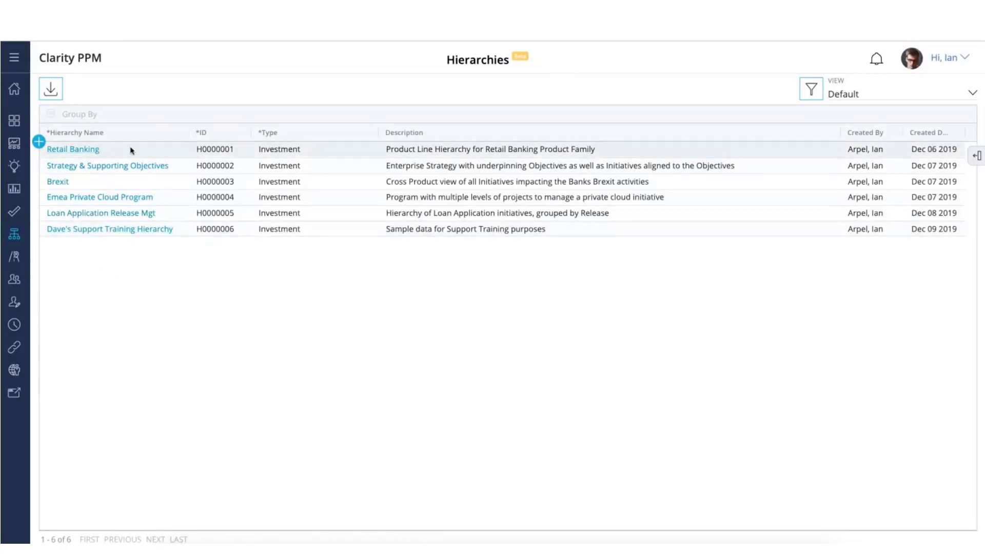
Open the Retail Banking hierarchy, expand its Overview map and zoom the chart using the map's view frame.
{"action": "left_click", "coordinate": [75, 153]}
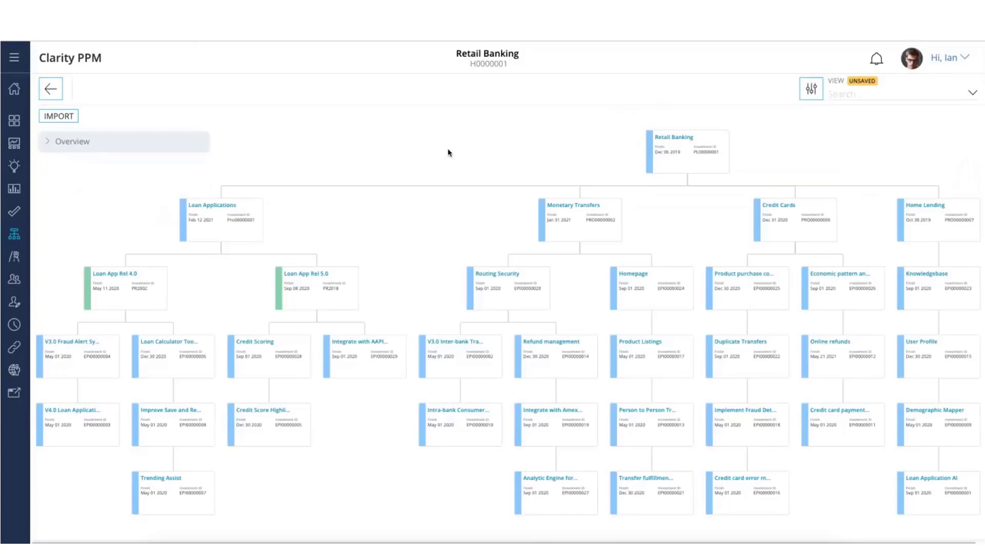
{"action": "left_click", "coordinate": [48, 146]}
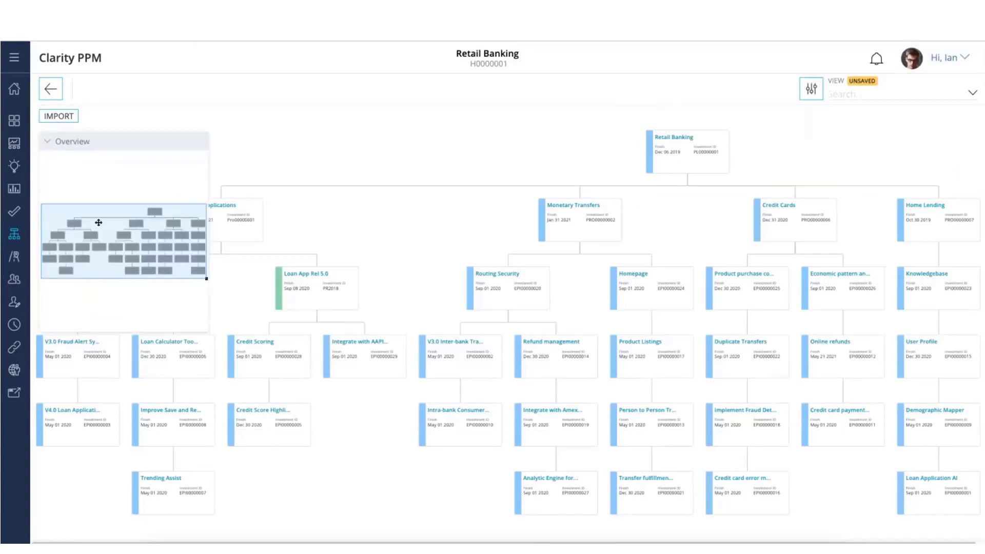
{"action": "left_click", "coordinate": [47, 144]}
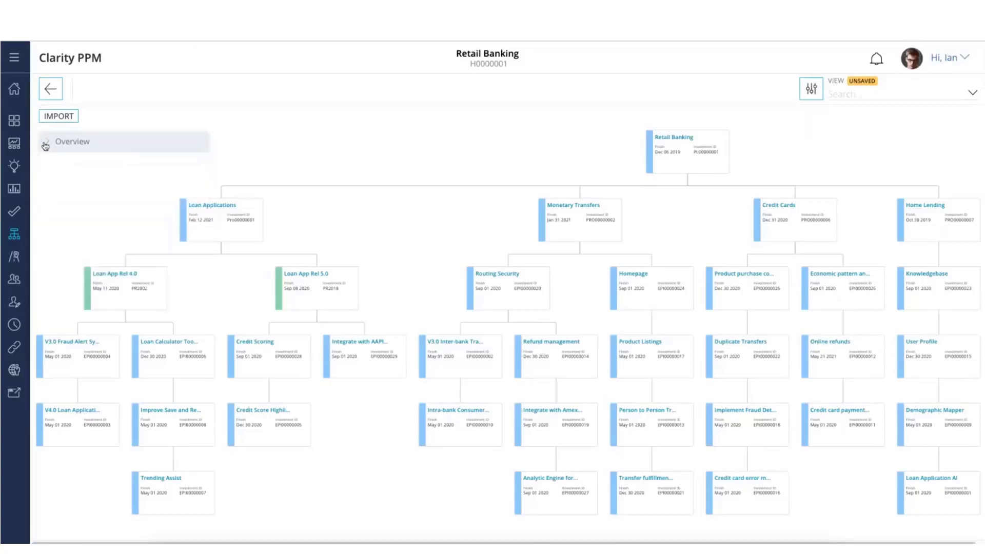
{"action": "left_click", "coordinate": [46, 145]}
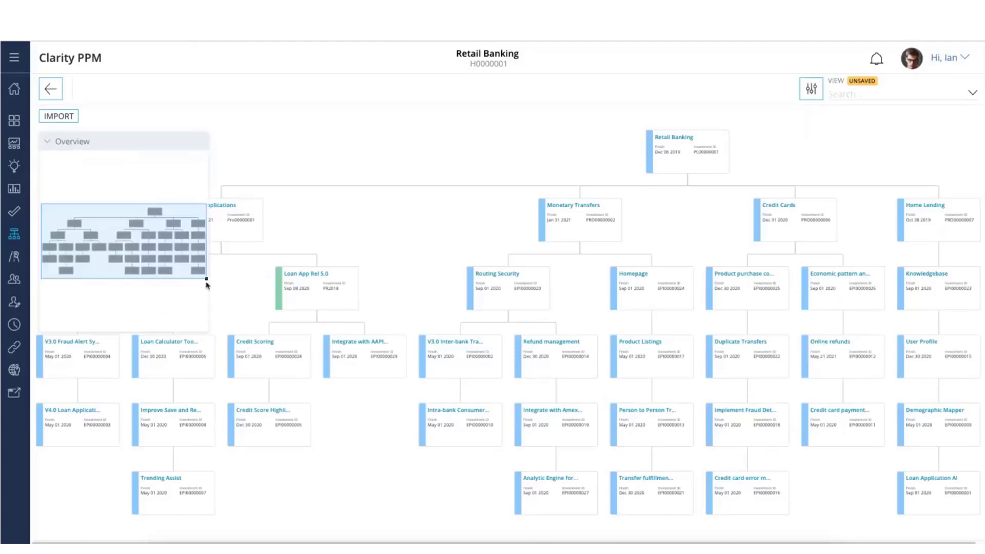
{"action": "mouse_move", "coordinate": [206, 279]}
{"action": "left_mouse_down"}
{"action": "mouse_move", "coordinate": [122, 239]}
{"action": "mouse_move", "coordinate": [96, 240]}
{"action": "mouse_move", "coordinate": [130, 264]}
{"action": "mouse_move", "coordinate": [183, 252]}
{"action": "mouse_move", "coordinate": [167, 222]}
{"action": "mouse_move", "coordinate": [92, 217]}
{"action": "mouse_move", "coordinate": [193, 275]}
{"action": "left_mouse_up"}
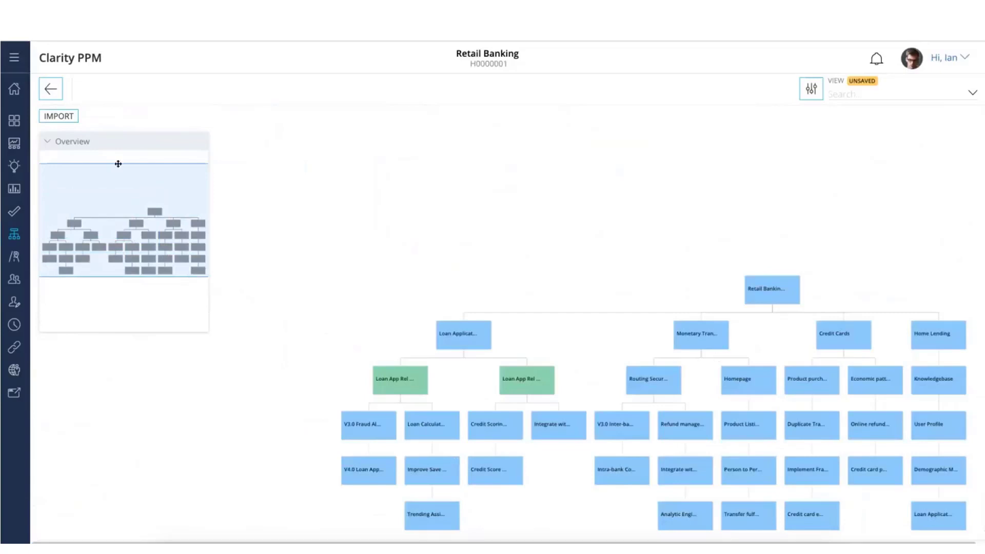
Examine the Retail Banking cards at different zoom levels and across its branches, and return to the hierarchies list.
{"action": "left_click_drag", "start_coordinate": [118, 164], "coordinate": [118, 193]}
{"action": "scroll", "coordinate": [534, 417], "scroll_direction": "down", "scroll_amount": 3}
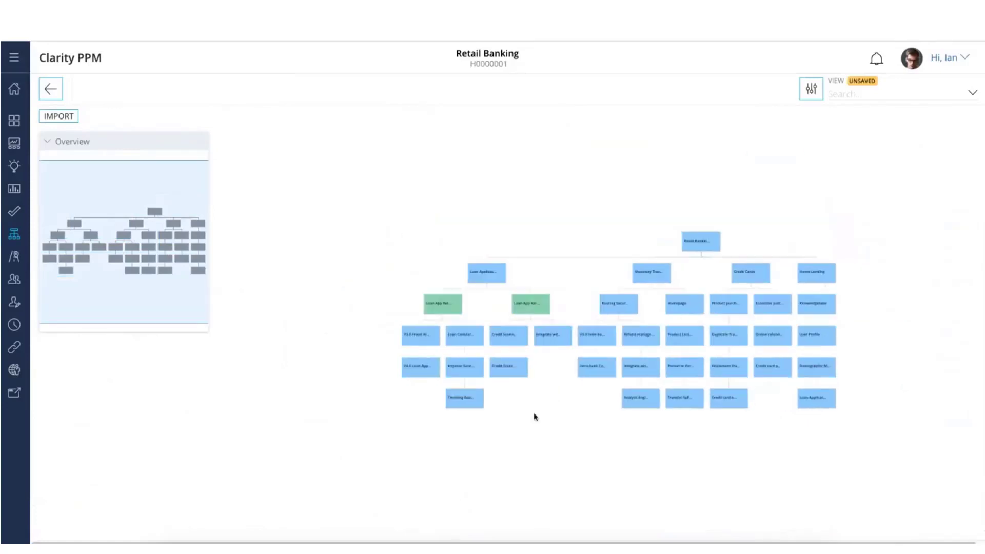
{"action": "scroll", "coordinate": [535, 417], "scroll_direction": "up", "scroll_amount": 3}
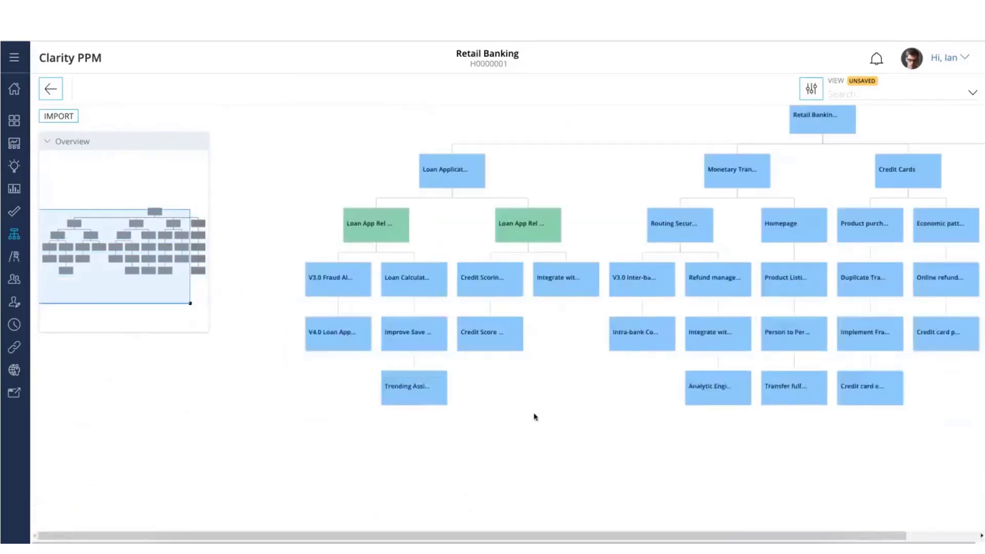
{"action": "scroll", "coordinate": [535, 417], "scroll_direction": "up", "scroll_amount": 3}
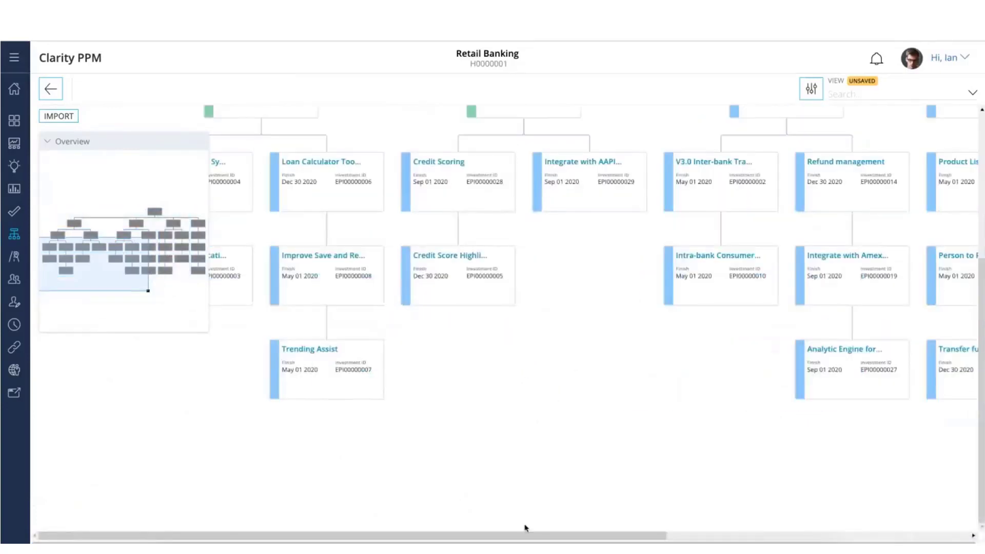
{"action": "left_click_drag", "start_coordinate": [542, 537], "coordinate": [752, 538]}
{"action": "scroll", "coordinate": [973, 392], "scroll_direction": "up", "scroll_amount": 2}
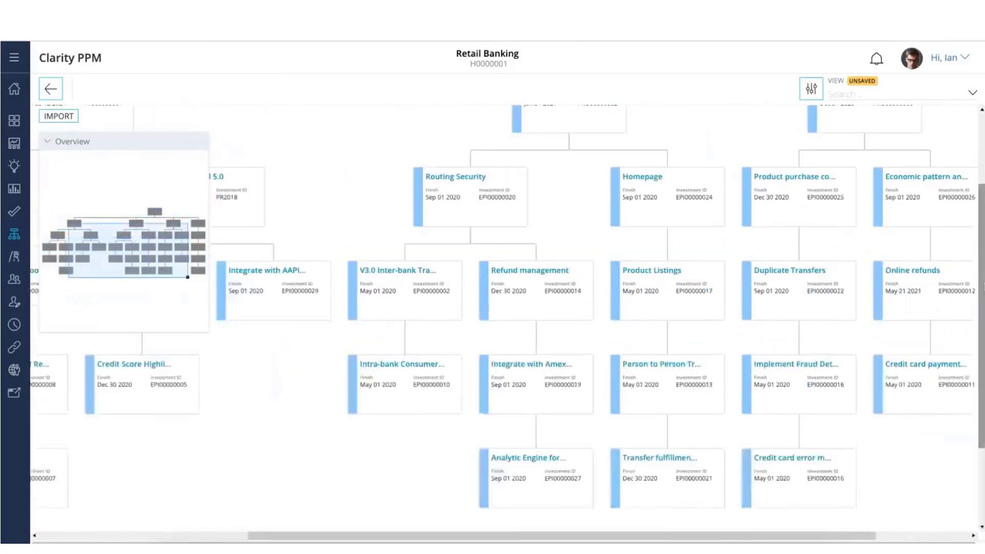
{"action": "scroll", "coordinate": [974, 393], "scroll_direction": "up", "scroll_amount": 2}
{"action": "scroll", "coordinate": [736, 296], "scroll_direction": "down", "scroll_amount": 1}
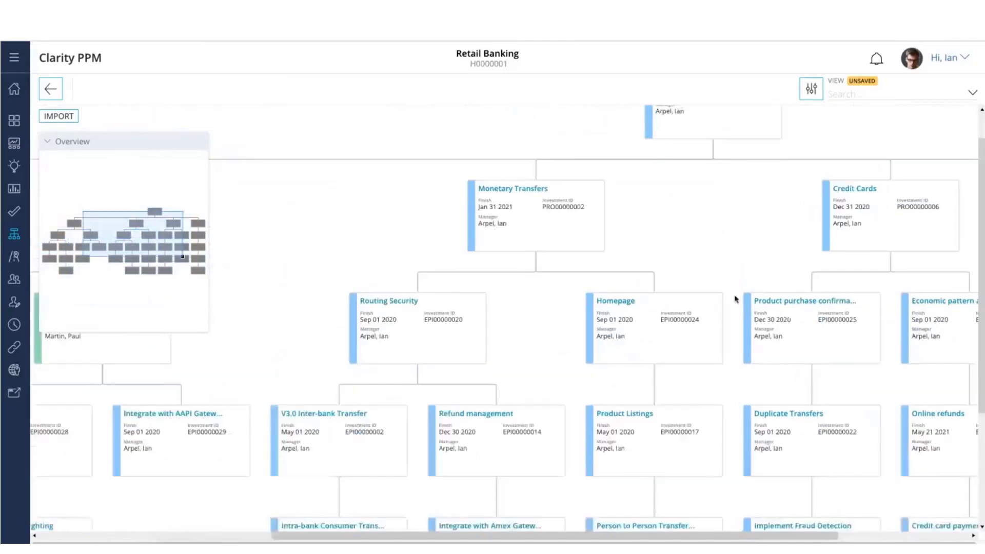
{"action": "scroll", "coordinate": [736, 297], "scroll_direction": "down", "scroll_amount": 1}
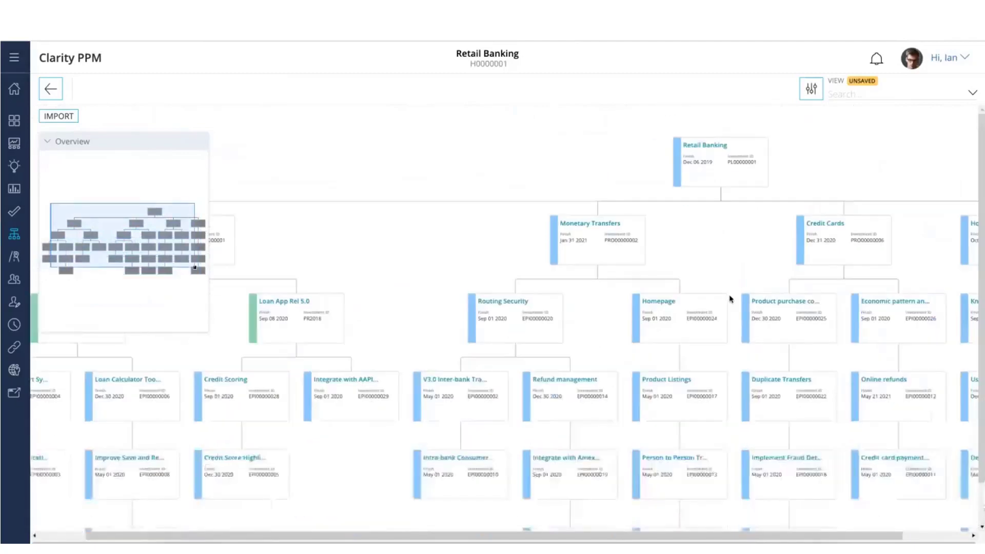
{"action": "scroll", "coordinate": [731, 299], "scroll_direction": "up", "scroll_amount": 1}
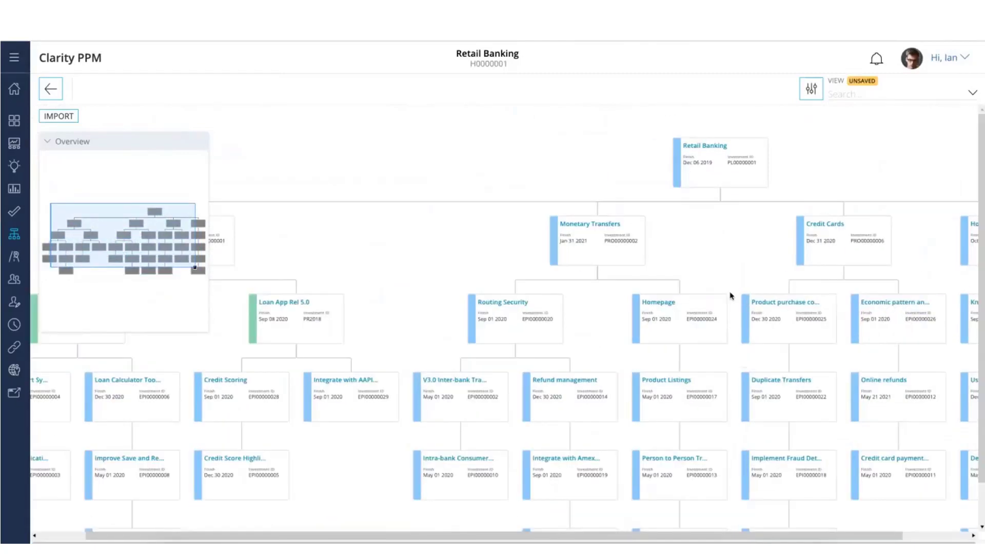
{"action": "left_click_drag", "start_coordinate": [433, 535], "coordinate": [385, 535]}
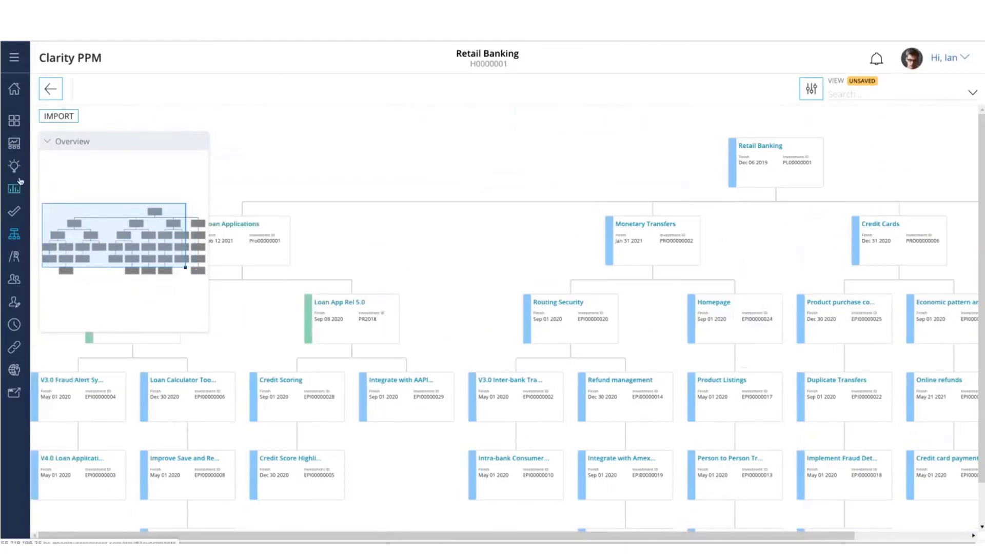
{"action": "left_click", "coordinate": [50, 91]}
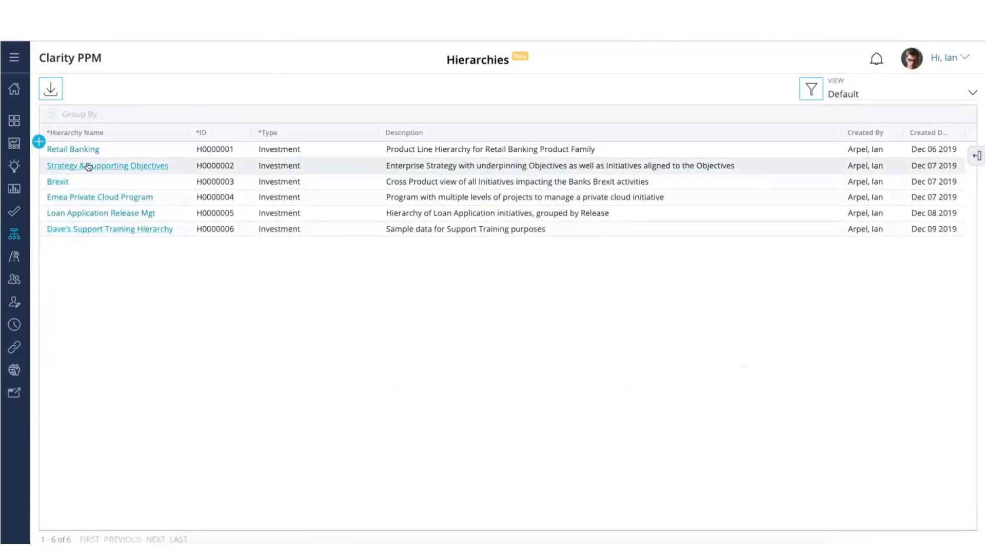
Examine the Emea Private Cloud Program hierarchy at several zoom levels with its Overview map expanded, and return to the hierarchies list.
{"action": "left_click", "coordinate": [82, 198]}
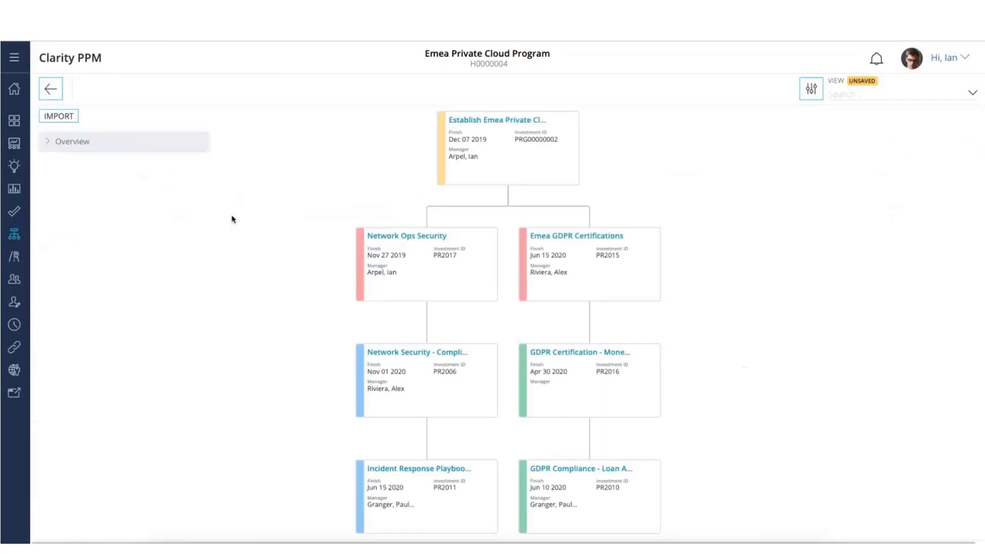
{"action": "left_click", "coordinate": [49, 144]}
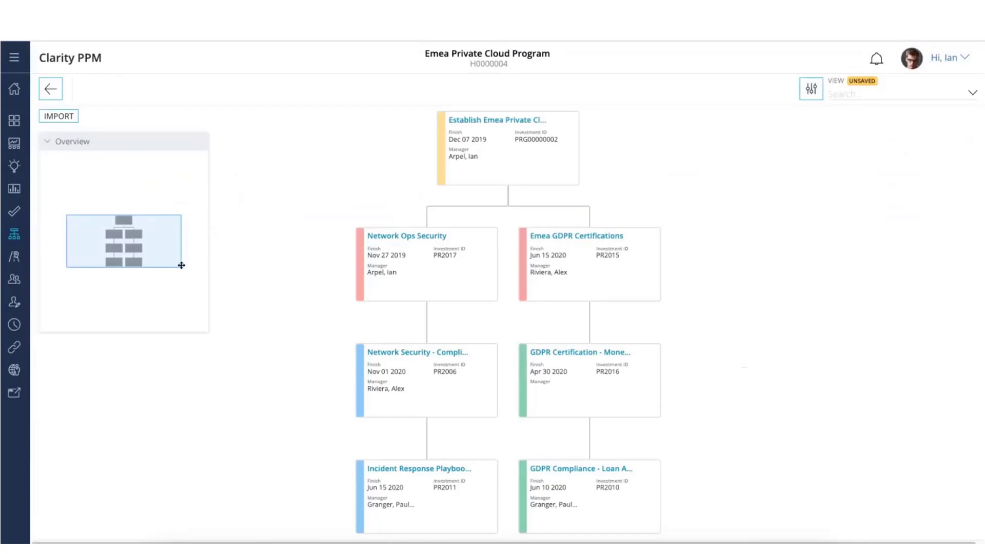
{"action": "left_click_drag", "start_coordinate": [181, 266], "coordinate": [142, 225]}
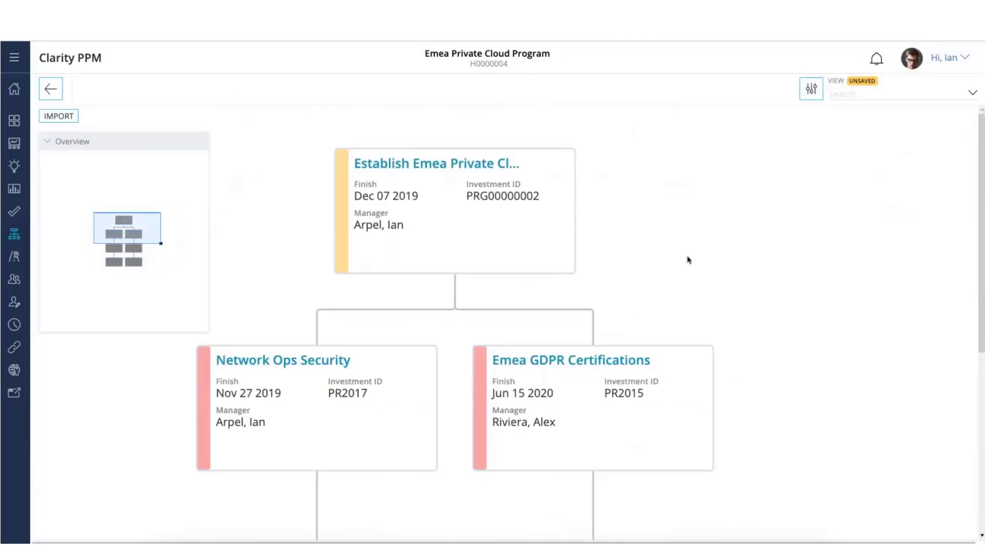
{"action": "scroll", "coordinate": [691, 260], "scroll_direction": "down", "scroll_amount": 3}
{"action": "scroll", "coordinate": [693, 261], "scroll_direction": "down", "scroll_amount": 2}
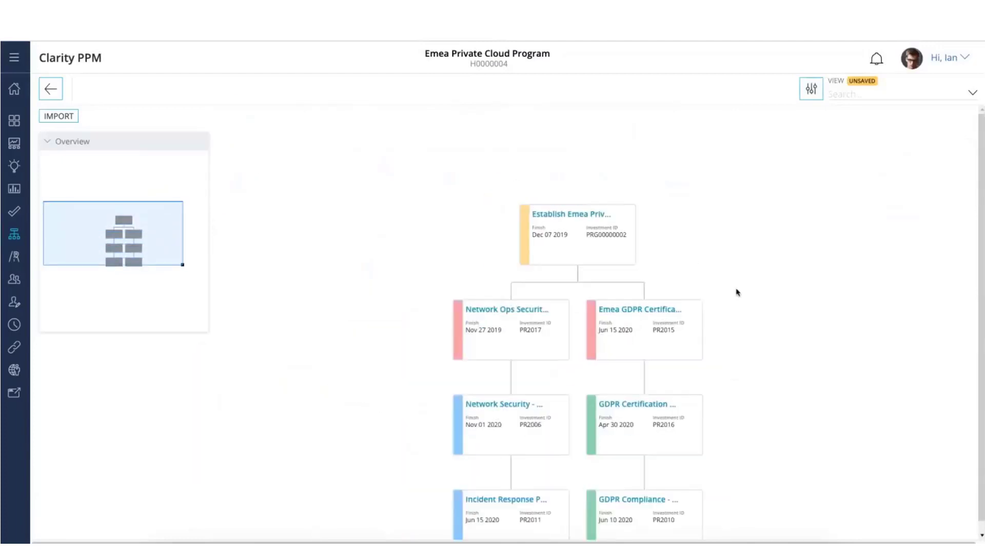
{"action": "scroll", "coordinate": [755, 462], "scroll_direction": "up", "scroll_amount": 1}
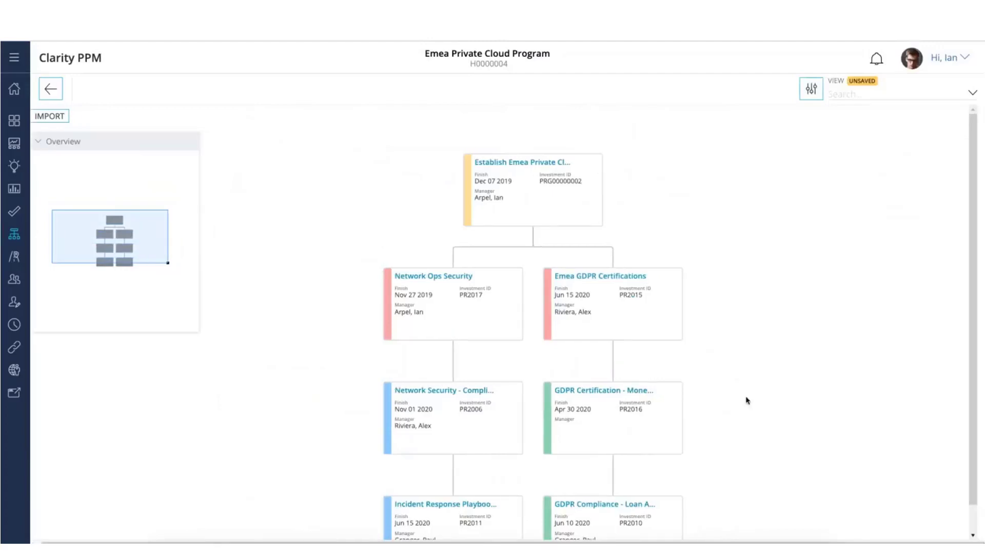
{"action": "left_click", "coordinate": [51, 91]}
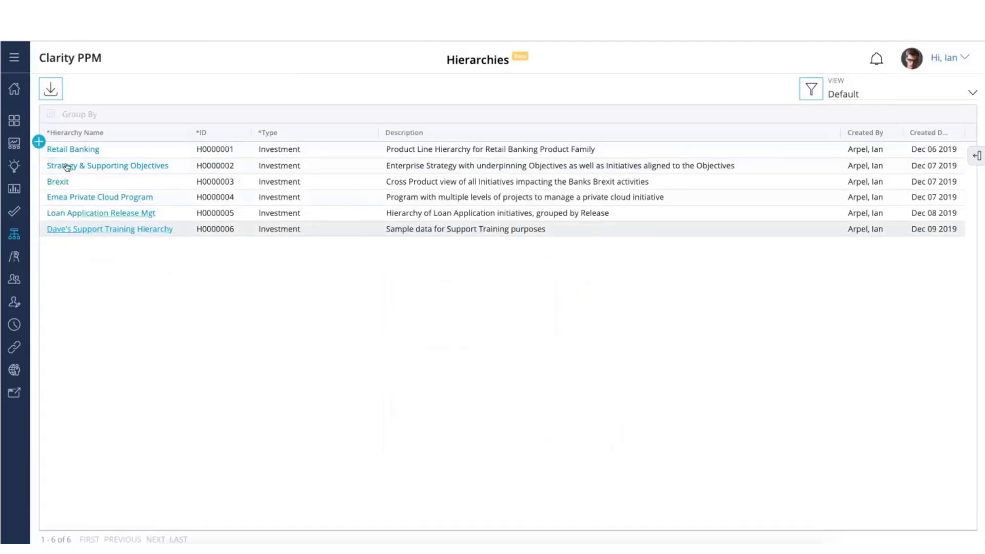
Create a hierarchy named "Support Training Day-2" with ID H000007 and type Investment.
{"action": "left_click", "coordinate": [39, 141]}
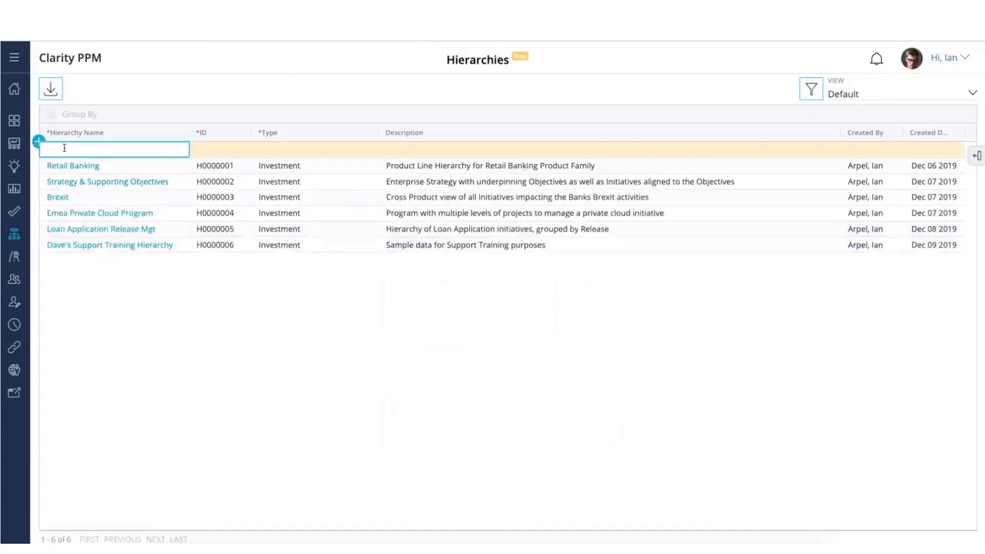
{"action": "type", "text": "Support Training Day-2"}
{"action": "left_click", "coordinate": [209, 150]}
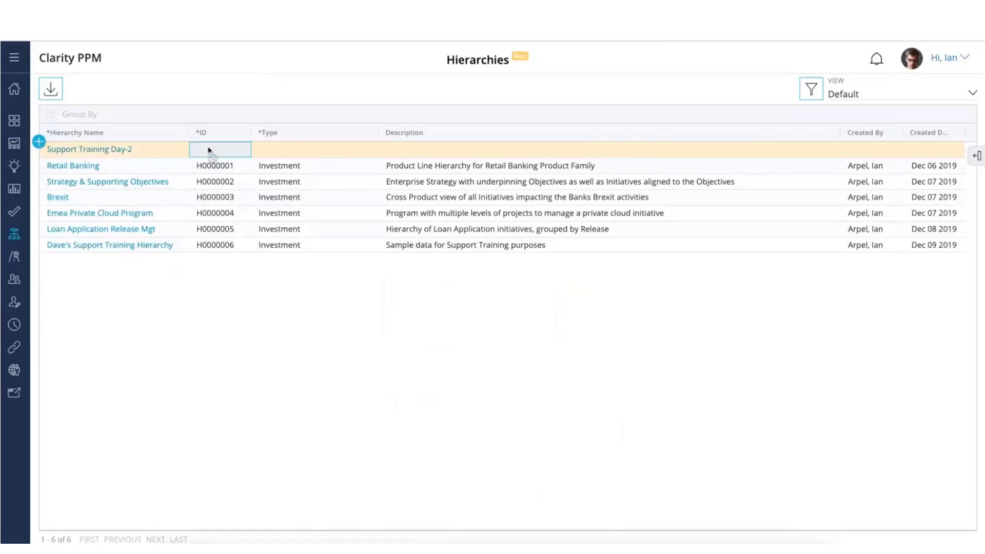
{"action": "type", "text": "H000007"}
{"action": "left_click", "coordinate": [268, 149]}
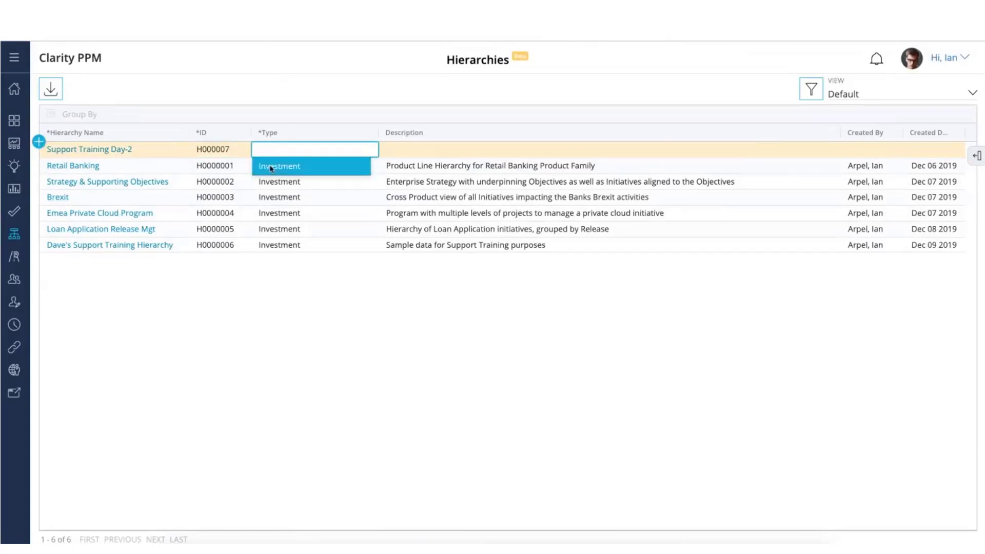
{"action": "left_click", "coordinate": [271, 166]}
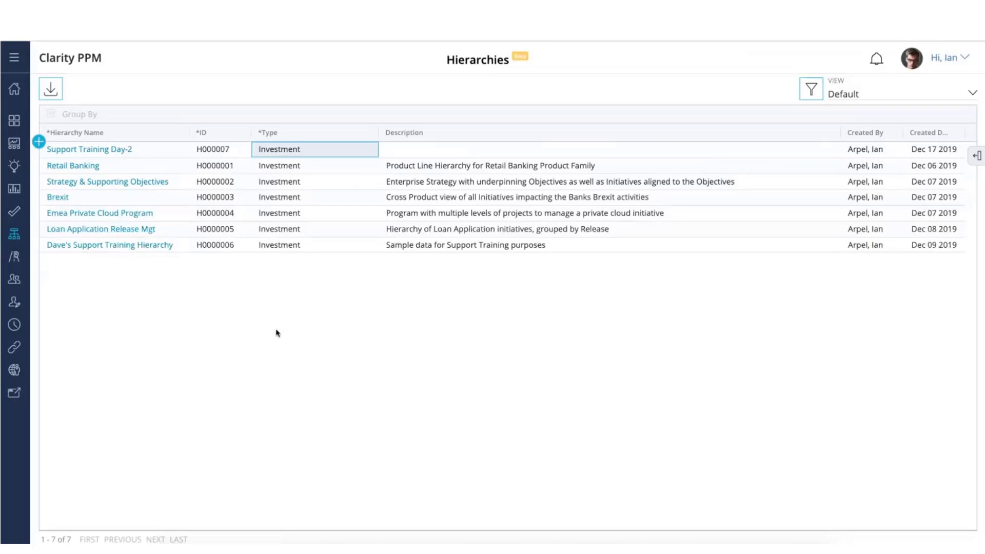
Set the description of the Support Training Day-2 hierarchy to "Testing".
{"action": "left_click", "coordinate": [390, 149]}
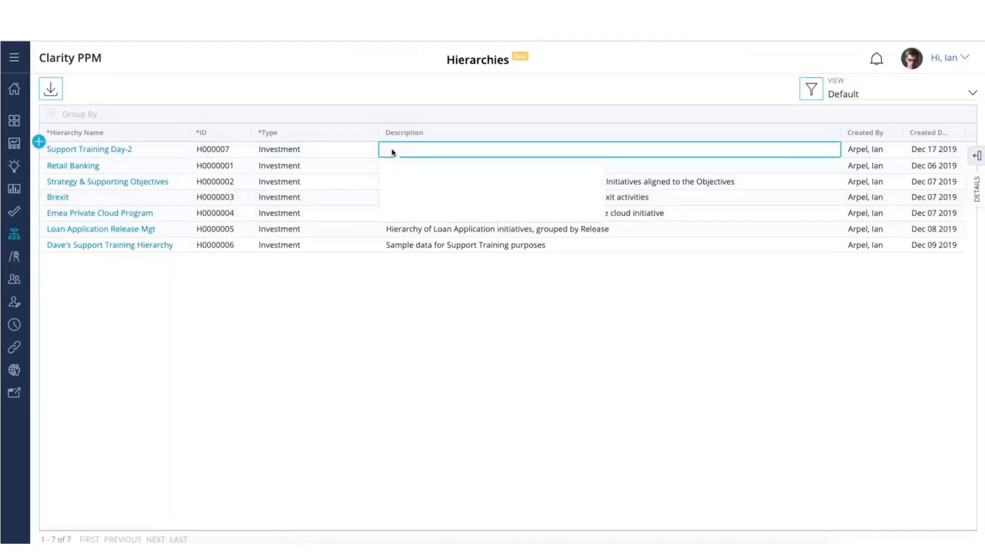
{"action": "type", "text": "Testing"}
{"action": "left_click", "coordinate": [393, 152]}
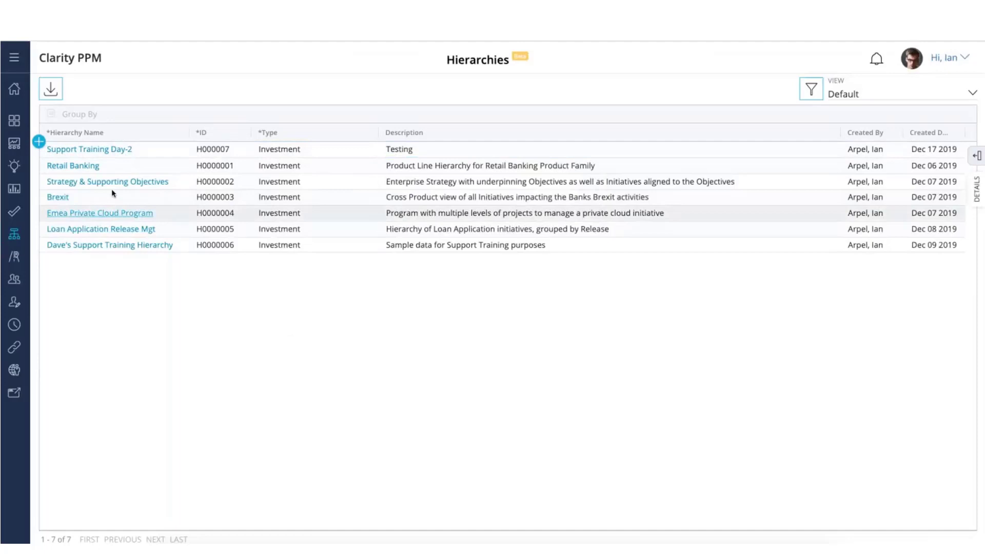
Open the Support Training Day-2 hierarchy, start importing investments and check which columns the selection grid offers.
{"action": "left_click", "coordinate": [76, 150]}
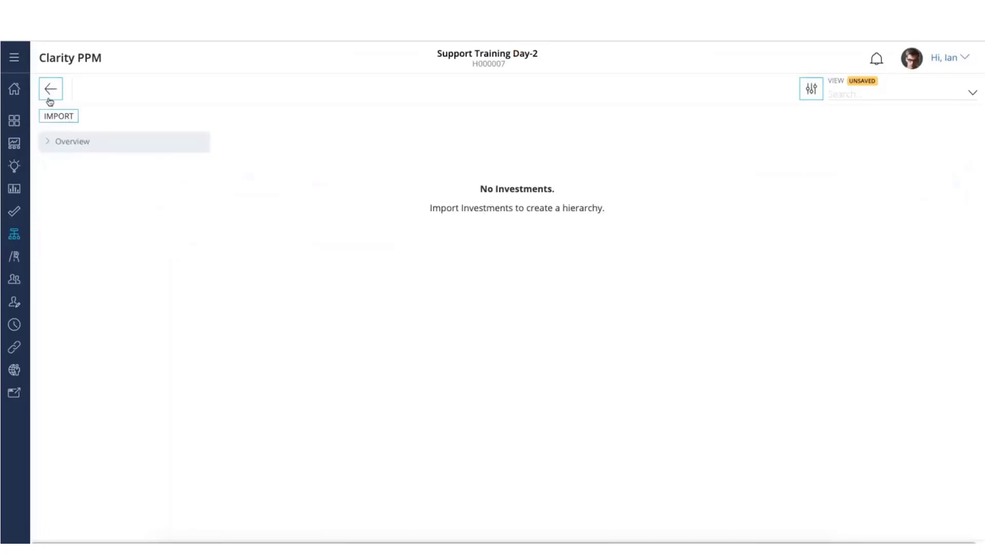
{"action": "left_click", "coordinate": [52, 118]}
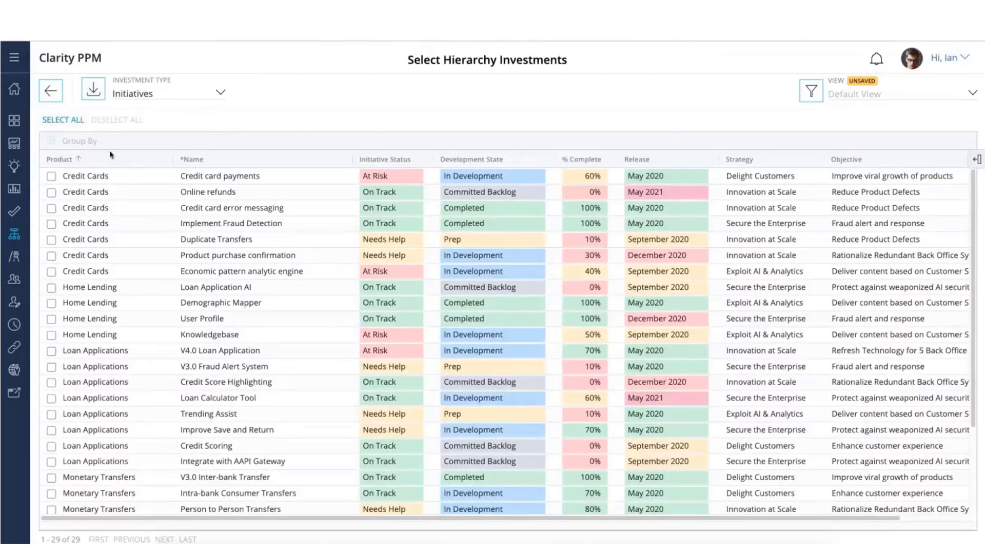
{"action": "left_click", "coordinate": [978, 161]}
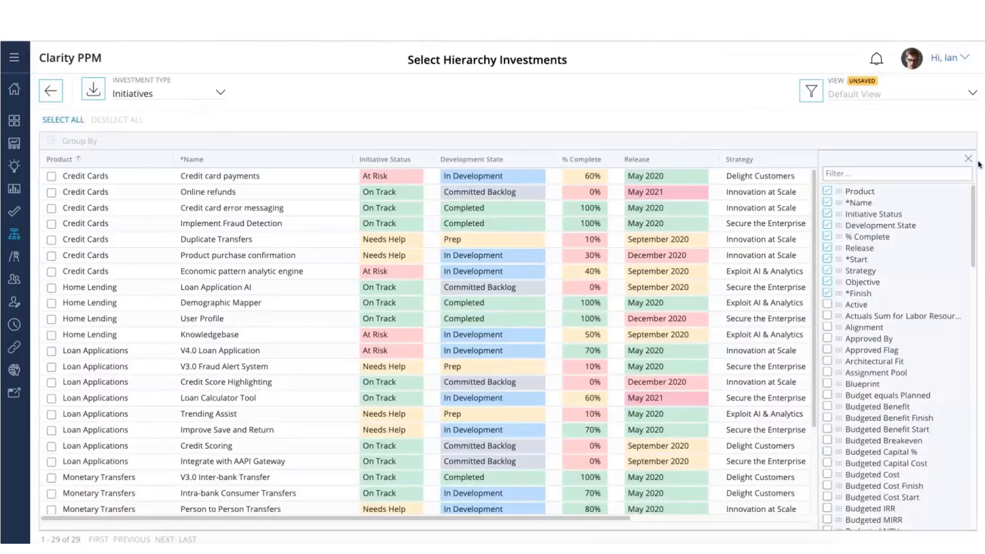
{"action": "left_click", "coordinate": [968, 159]}
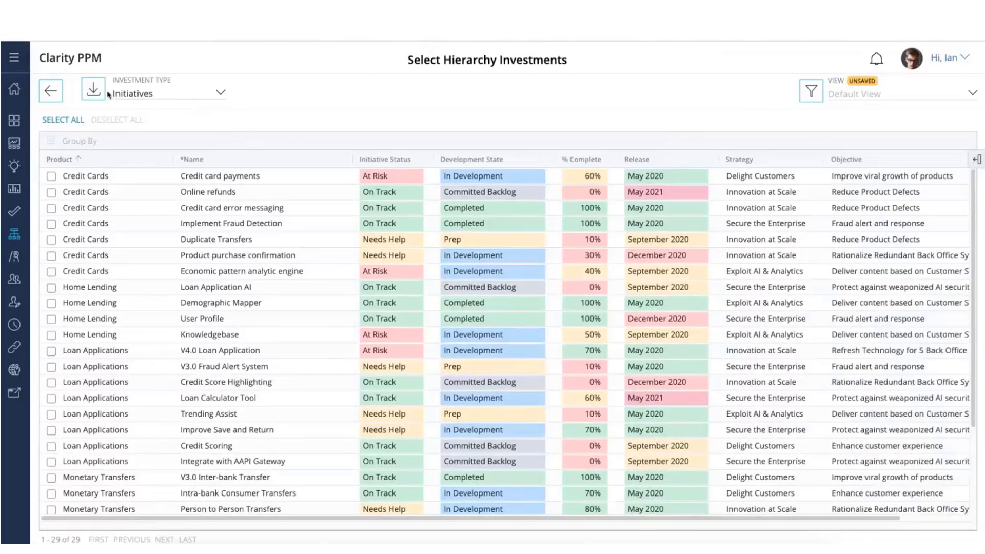
Set the investment type for the import to Project and show the saved views available for that list.
{"action": "left_click", "coordinate": [221, 94]}
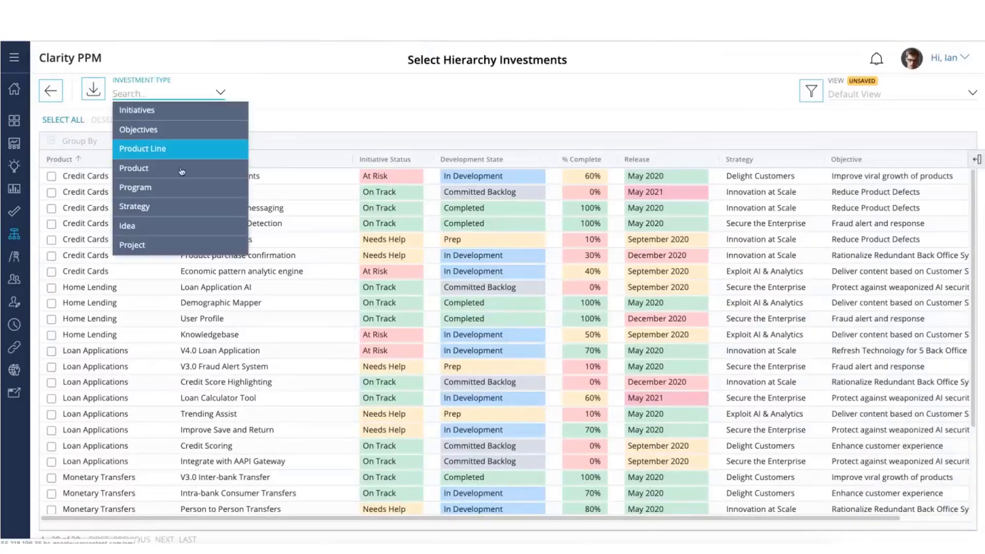
{"action": "left_click", "coordinate": [157, 114]}
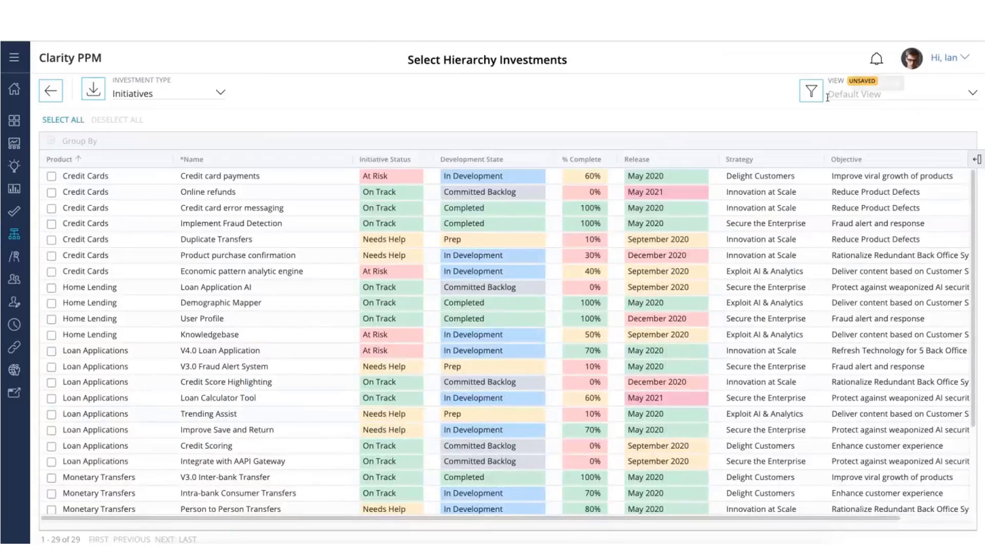
{"action": "left_click", "coordinate": [220, 93]}
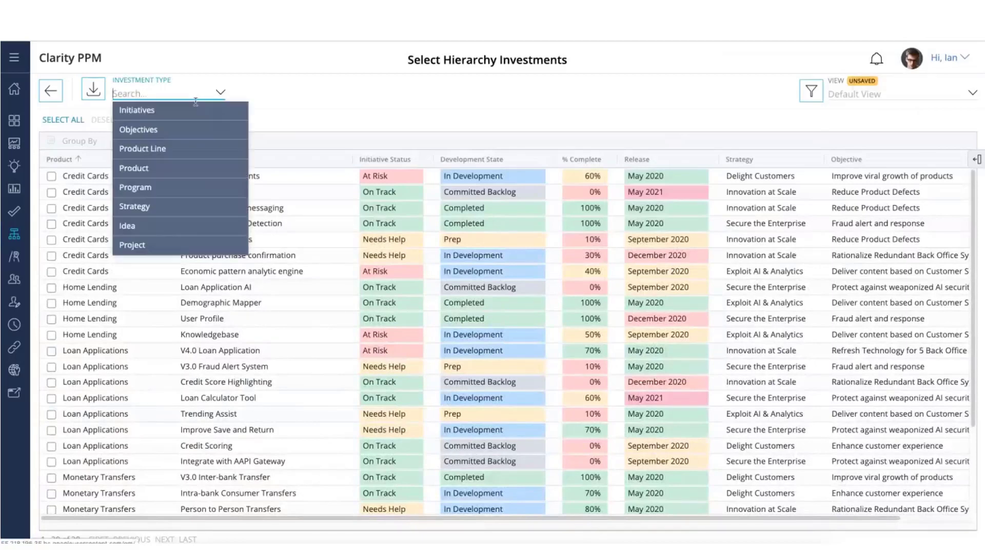
{"action": "left_click", "coordinate": [152, 246]}
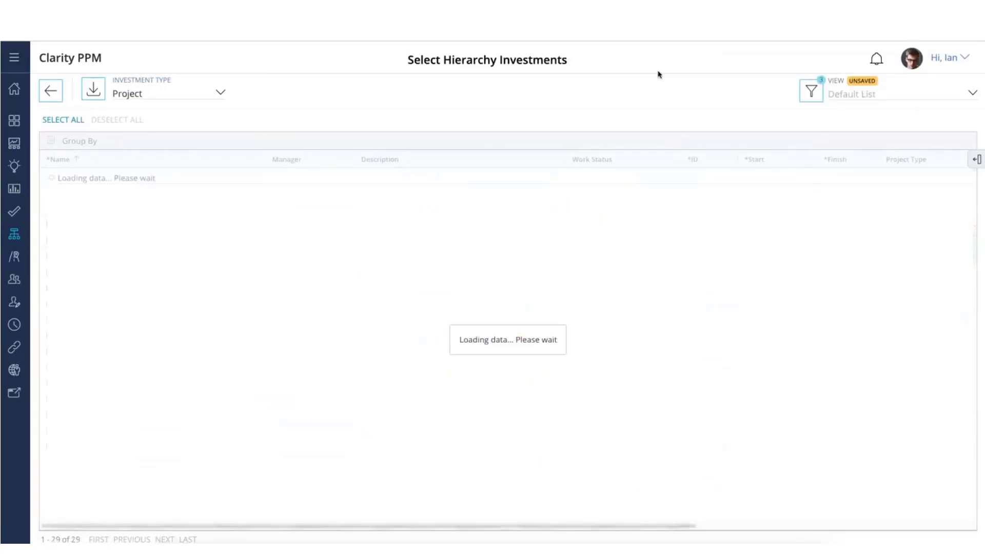
{"action": "left_click", "coordinate": [973, 94]}
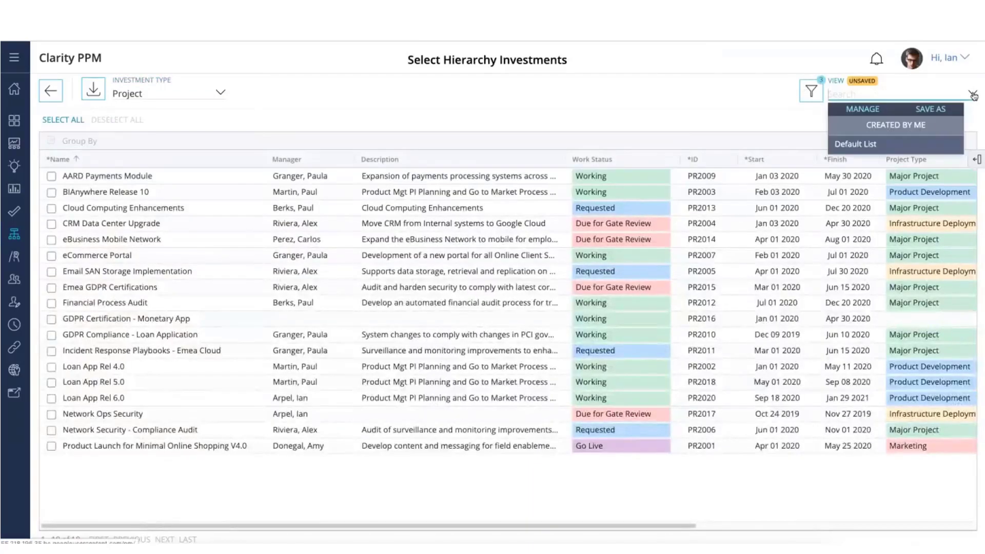
Select the projects AARD Payments Module, BIAnywhere Release 10 and Product Launch for Minimal Online Shopping V4.0 for import.
{"action": "left_click", "coordinate": [767, 119]}
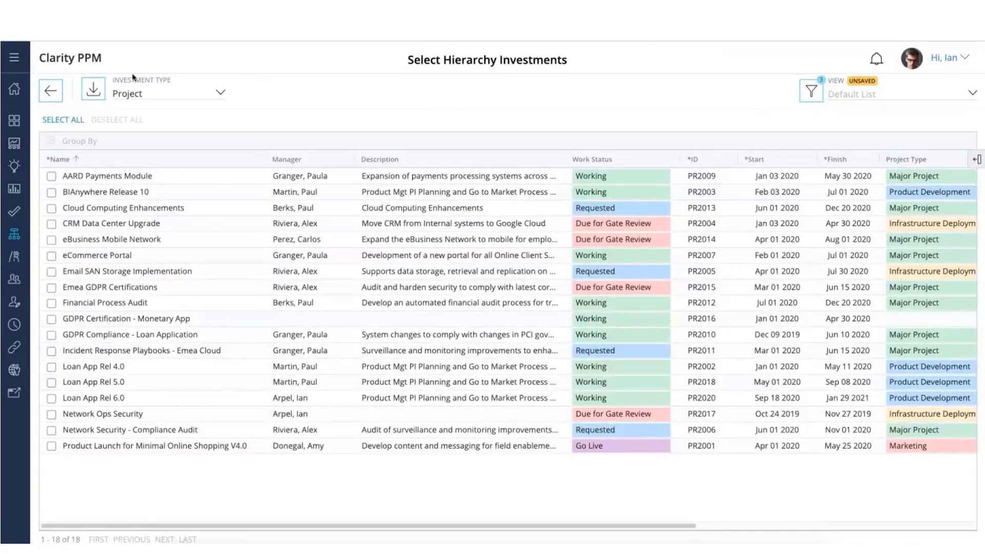
{"action": "left_click", "coordinate": [64, 179]}
{"action": "left_click", "coordinate": [51, 192]}
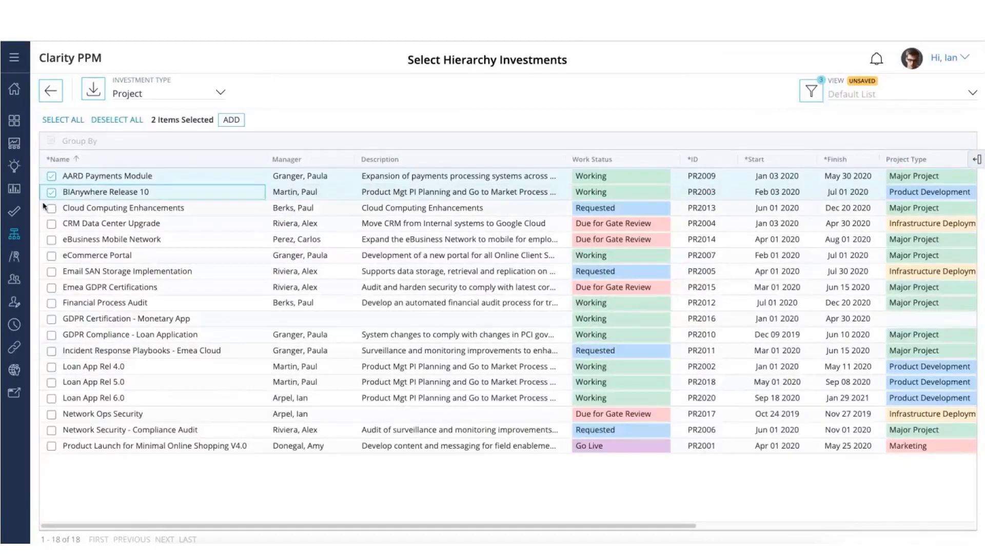
{"action": "left_click", "coordinate": [51, 447]}
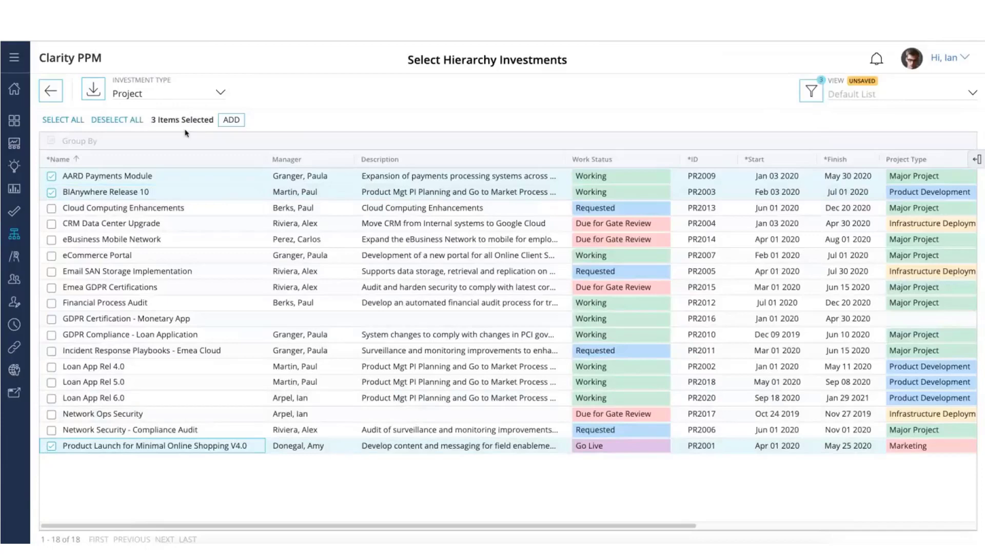
Clear the project selection, select every listed project at once and clear the selection again.
{"action": "left_click", "coordinate": [123, 120]}
{"action": "left_click", "coordinate": [67, 121]}
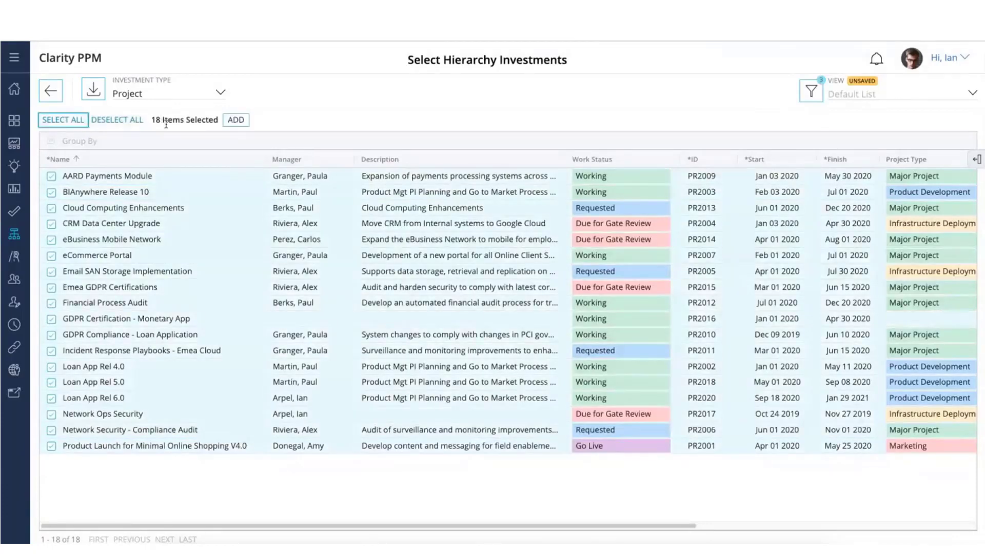
{"action": "left_click", "coordinate": [117, 122]}
Reselect AARD Payments Module, BIAnywhere Release 10 and Product Launch for Minimal Online Shopping V4.0 in the project list.
{"action": "left_click", "coordinate": [51, 176]}
{"action": "left_click", "coordinate": [51, 192]}
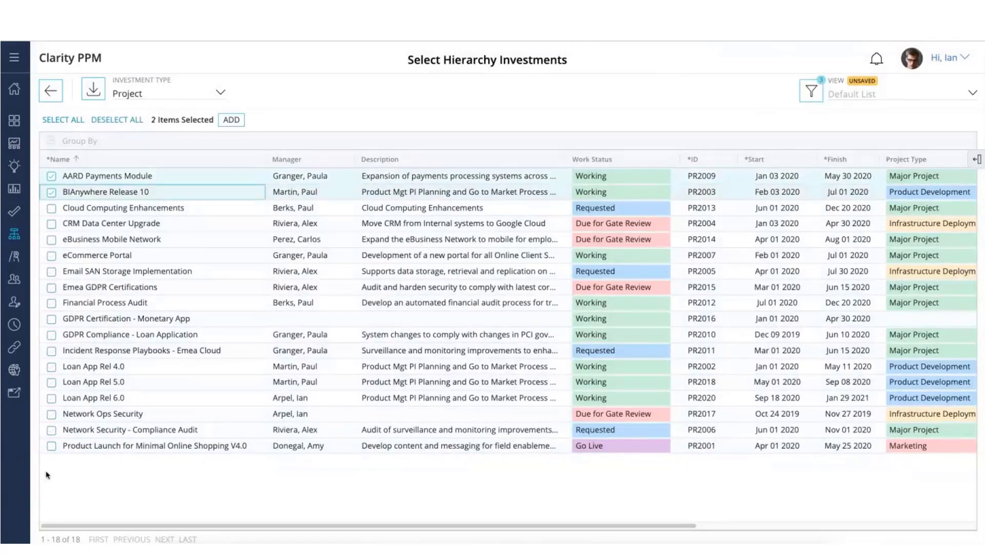
{"action": "left_click", "coordinate": [50, 451]}
{"action": "left_click", "coordinate": [51, 449]}
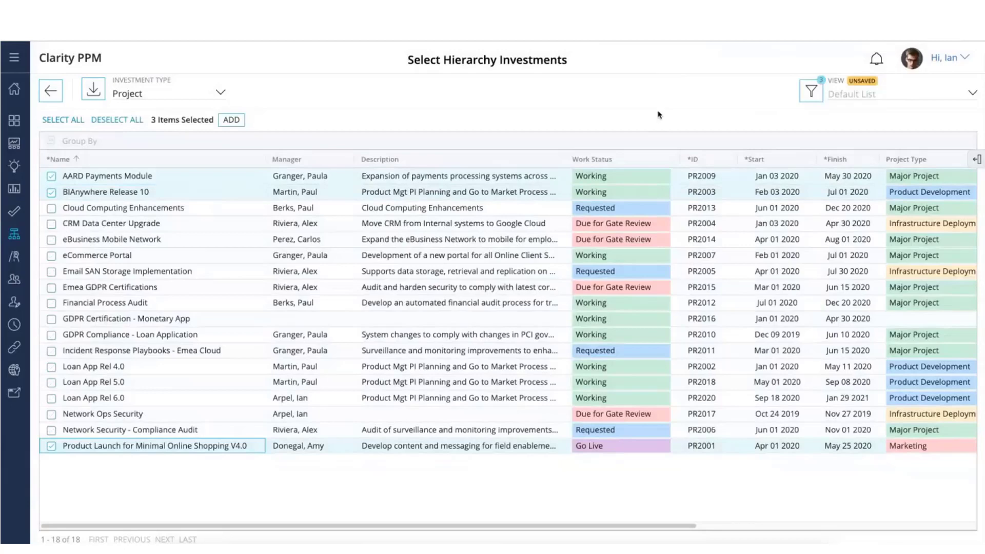
Remove the Work Status filter and add it back with Requested, Working, Due for Gate Review, Go Live and Closed.
{"action": "left_click", "coordinate": [810, 93]}
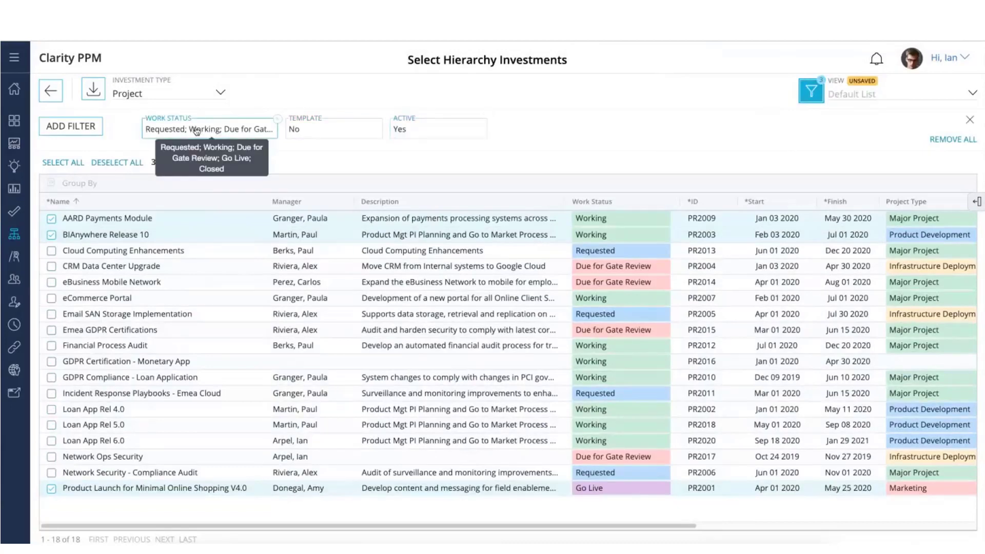
{"action": "left_click", "coordinate": [277, 118]}
{"action": "left_click", "coordinate": [71, 126]}
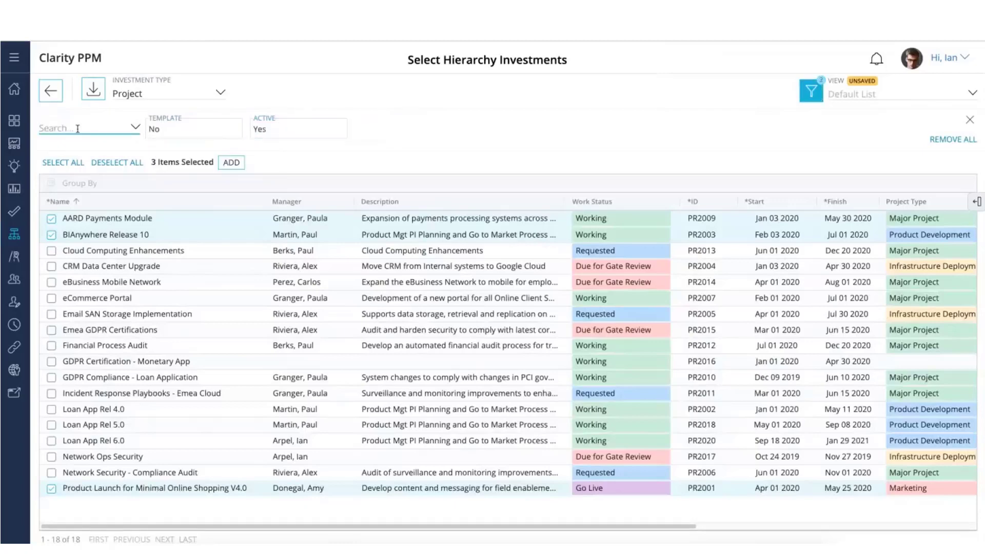
{"action": "left_click", "coordinate": [78, 128]}
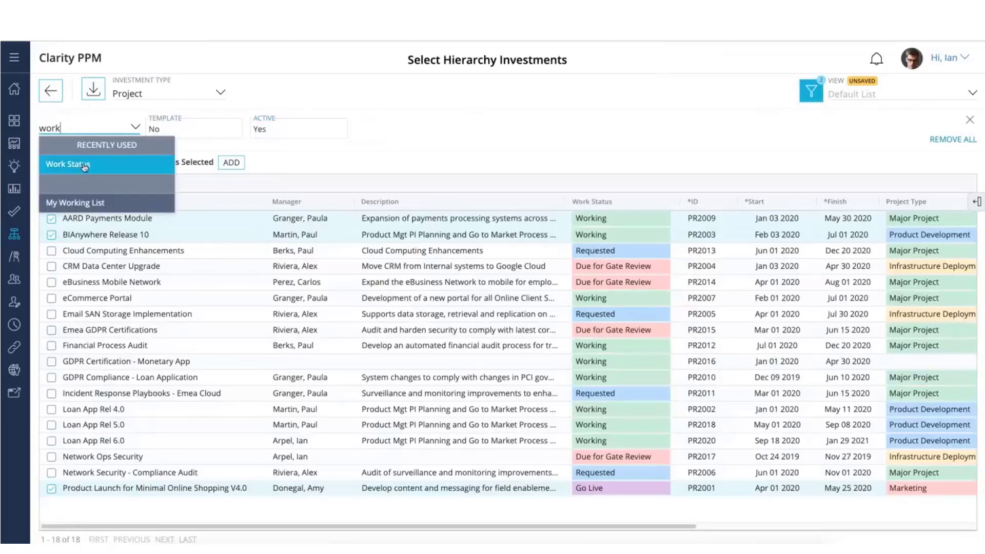
{"action": "left_click", "coordinate": [56, 161]}
{"action": "left_click", "coordinate": [157, 158]}
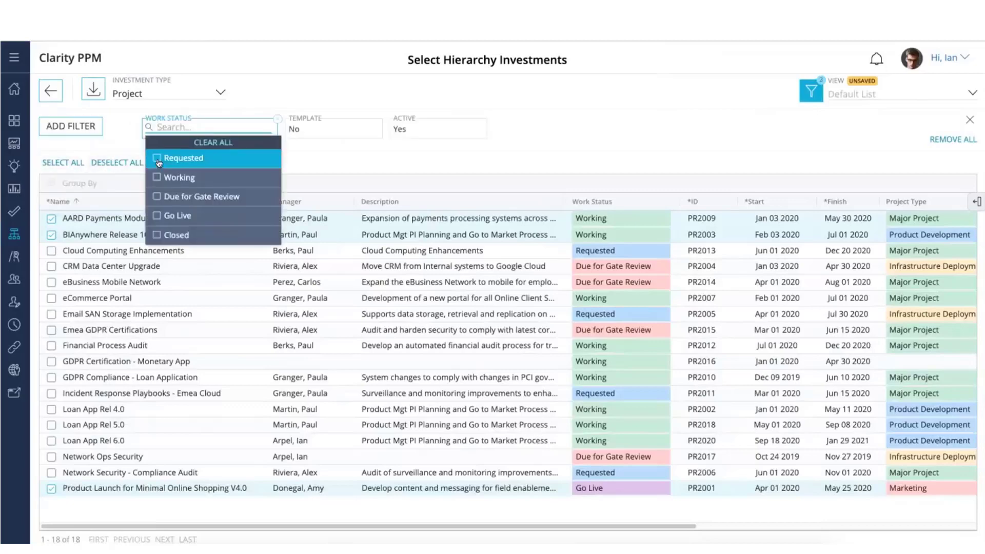
{"action": "left_click", "coordinate": [157, 177]}
{"action": "left_click", "coordinate": [158, 197]}
{"action": "left_click", "coordinate": [157, 216]}
{"action": "left_click", "coordinate": [157, 235]}
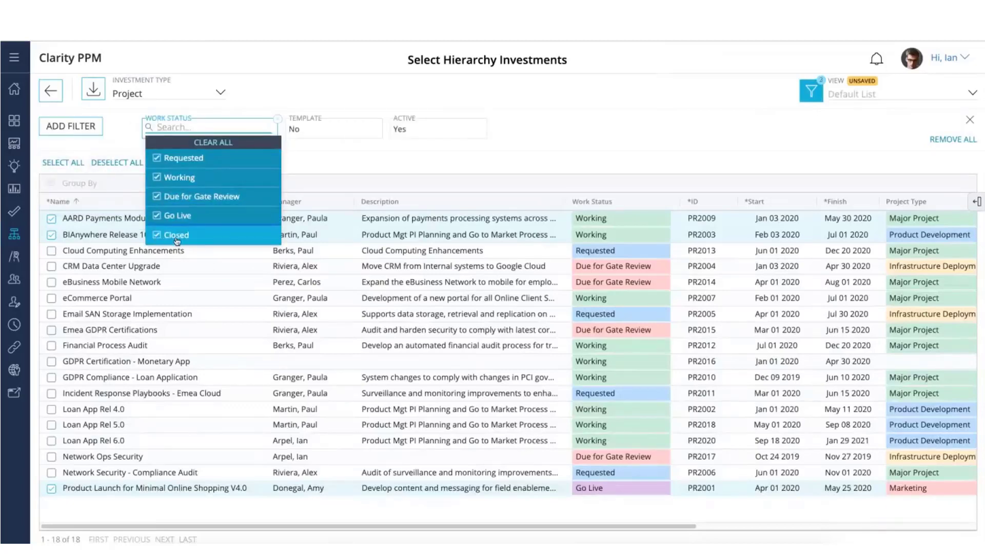
{"action": "left_click", "coordinate": [310, 163]}
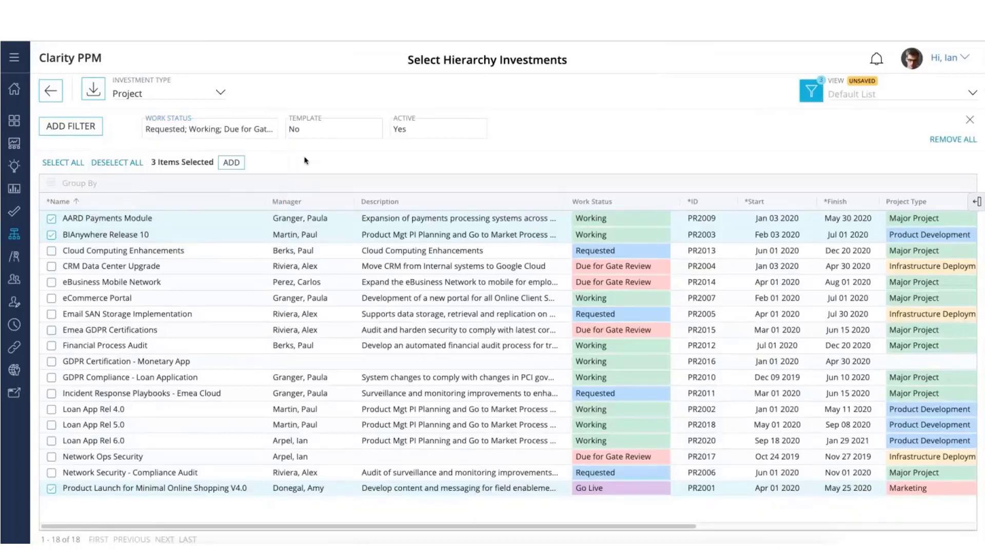
{"action": "left_click", "coordinate": [193, 128]}
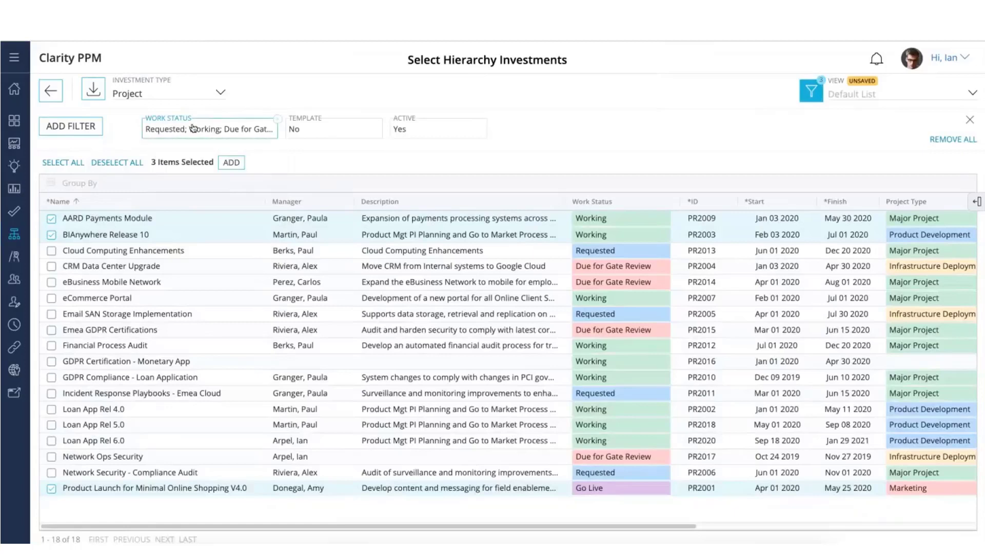
{"action": "left_click", "coordinate": [313, 163]}
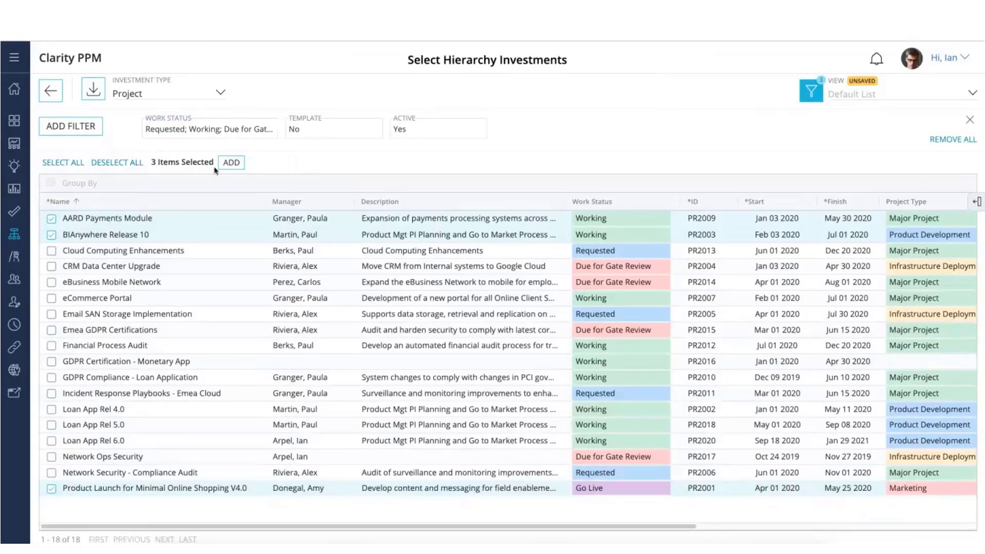
Switch the investment type to Strategy, select Delight Customers and add it to the hierarchy together with the three selected projects.
{"action": "left_click", "coordinate": [219, 93]}
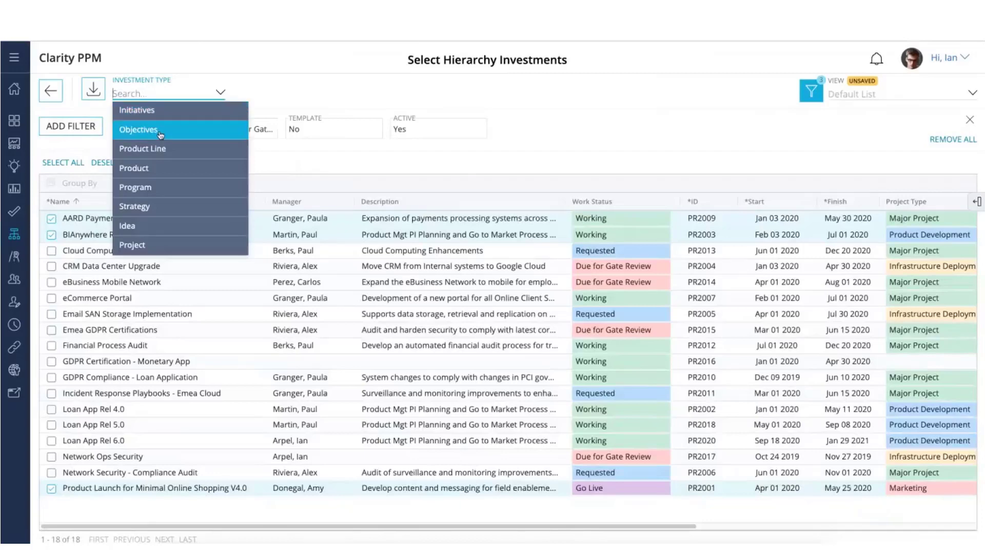
{"action": "left_click", "coordinate": [156, 208]}
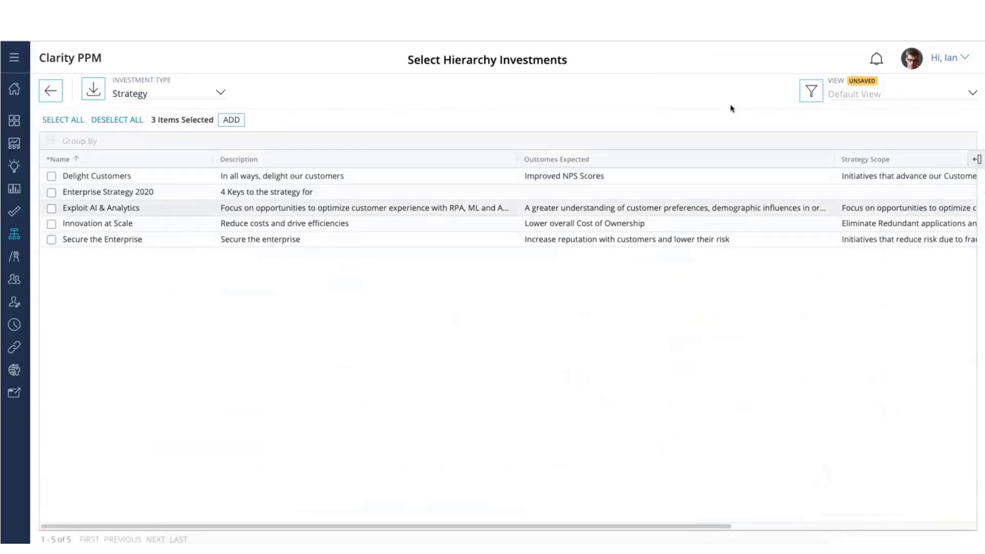
{"action": "left_click", "coordinate": [51, 177]}
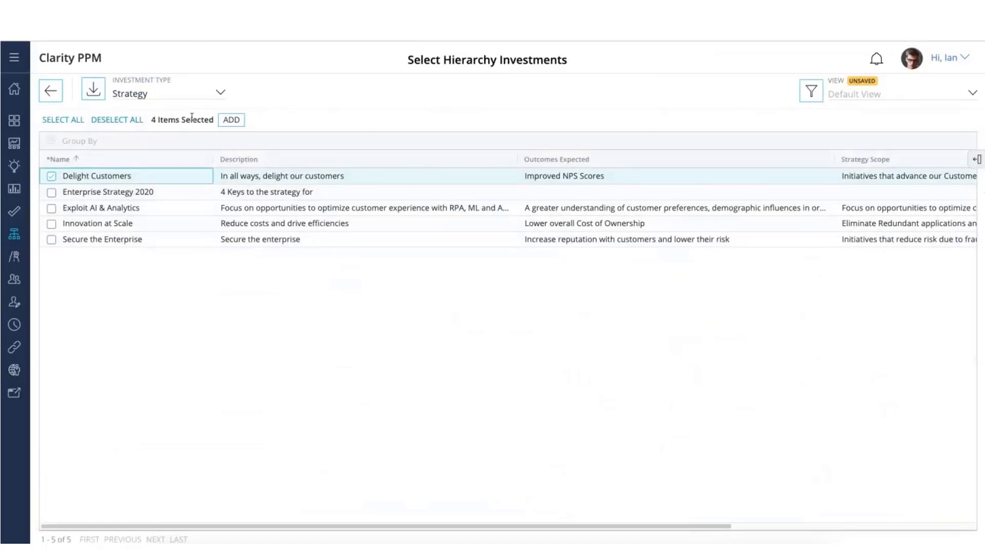
{"action": "left_click", "coordinate": [52, 176]}
{"action": "left_click", "coordinate": [52, 176]}
{"action": "left_click", "coordinate": [232, 120]}
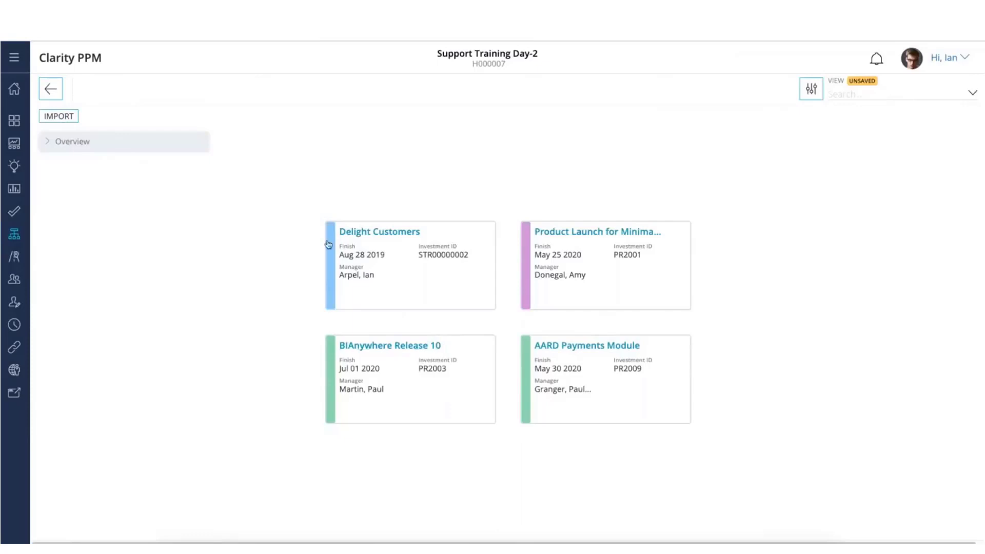
Place BIAnywhere Release 10, AARD Payments Module and the Product Launch project as children under Delight Customers in the hierarchy.
{"action": "left_click_drag", "start_coordinate": [409, 382], "coordinate": [409, 264]}
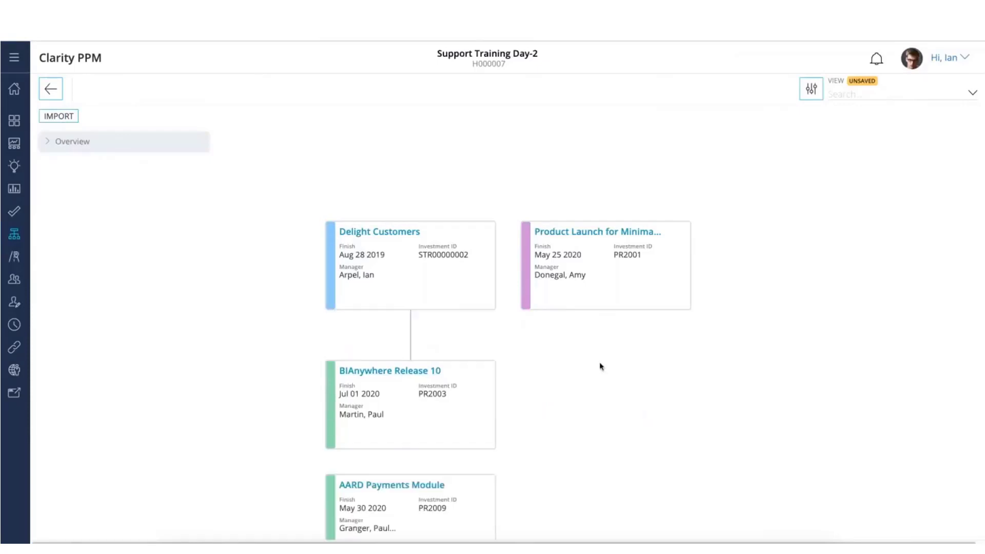
{"action": "scroll", "coordinate": [857, 311], "scroll_direction": "down", "scroll_amount": 1}
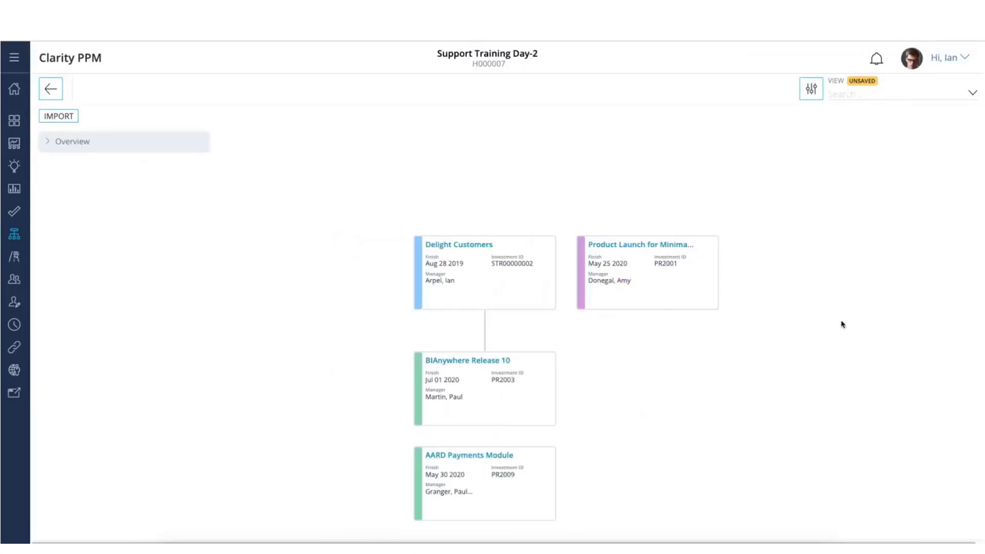
{"action": "left_click_drag", "start_coordinate": [484, 488], "coordinate": [488, 272]}
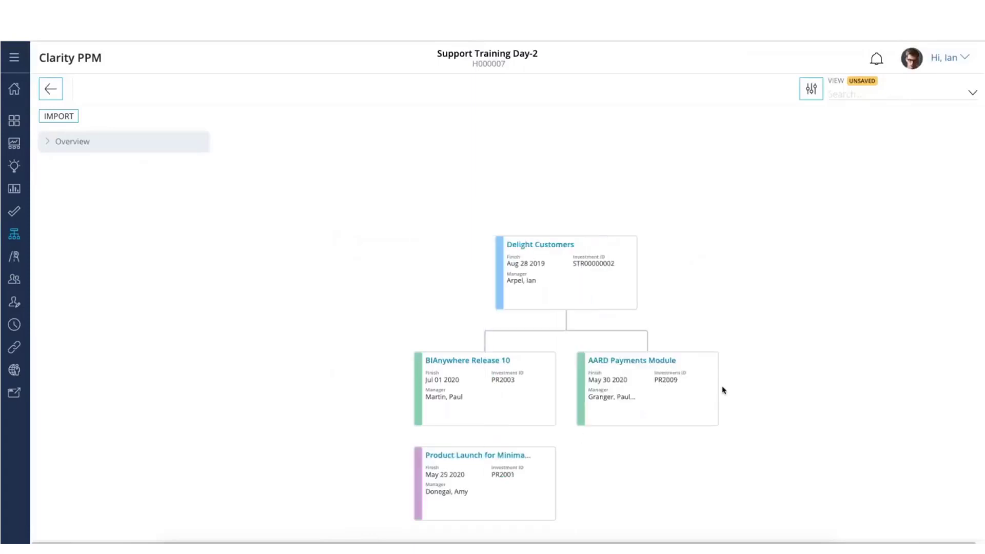
{"action": "left_click_drag", "start_coordinate": [518, 484], "coordinate": [534, 463]}
{"action": "mouse_move", "coordinate": [474, 414]}
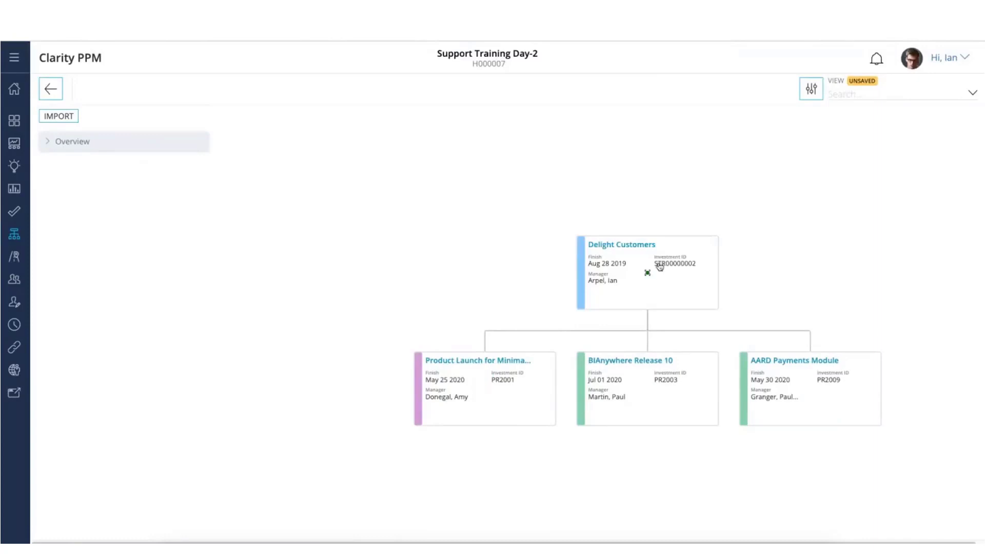
Move the Product Launch project beneath BIAnywhere Release 10 in the hierarchy.
{"action": "left_click_drag", "start_coordinate": [485, 393], "coordinate": [647, 396]}
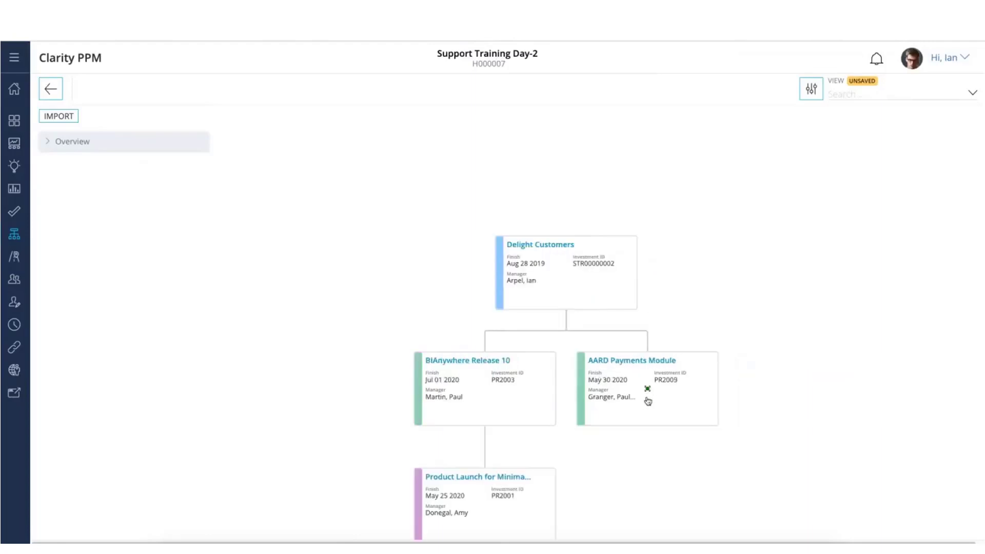
{"action": "scroll", "coordinate": [779, 363], "scroll_direction": "down", "scroll_amount": 3}
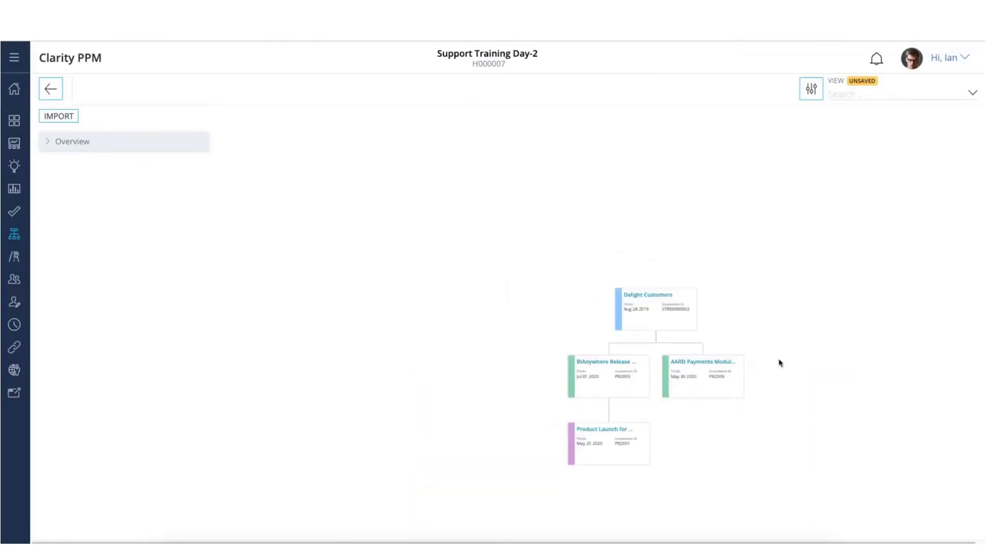
{"action": "scroll", "coordinate": [779, 363], "scroll_direction": "up", "scroll_amount": 3}
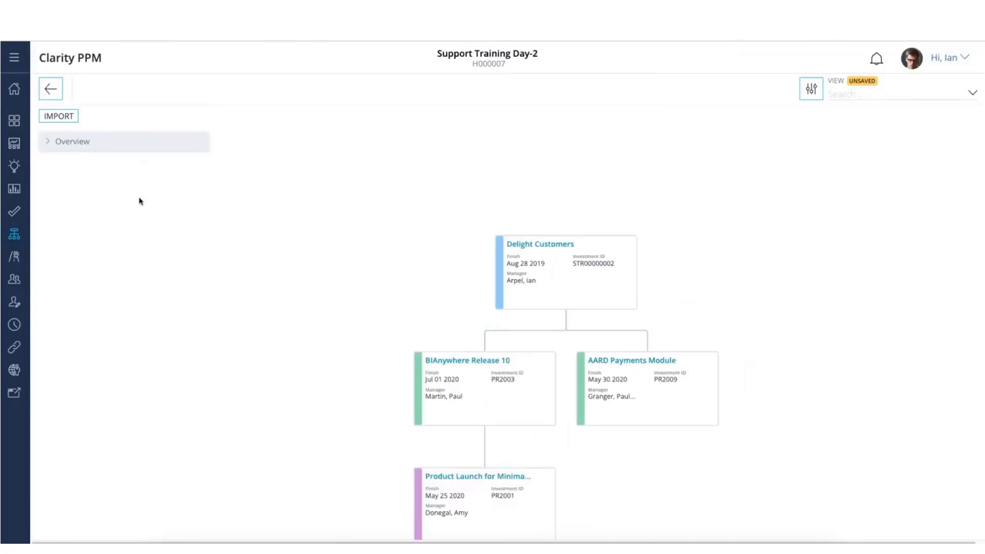
Use the overview map to bring the whole hierarchy into view and collapse the map again.
{"action": "left_click", "coordinate": [49, 144]}
{"action": "left_click_drag", "start_coordinate": [102, 212], "coordinate": [104, 221]}
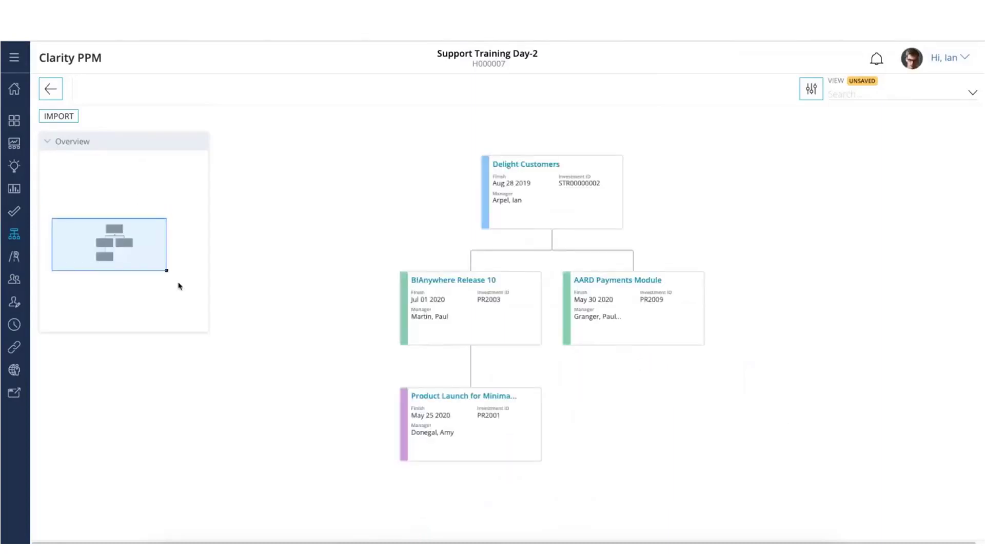
{"action": "left_click", "coordinate": [50, 146]}
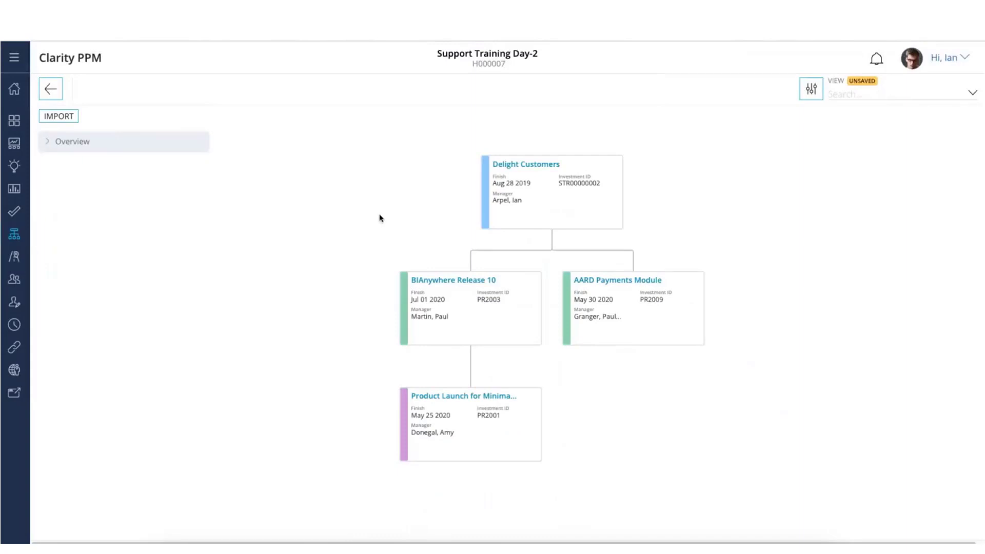
Import the Retail Banking product line into the hierarchy and place it under Delight Customers.
{"action": "left_click", "coordinate": [52, 116]}
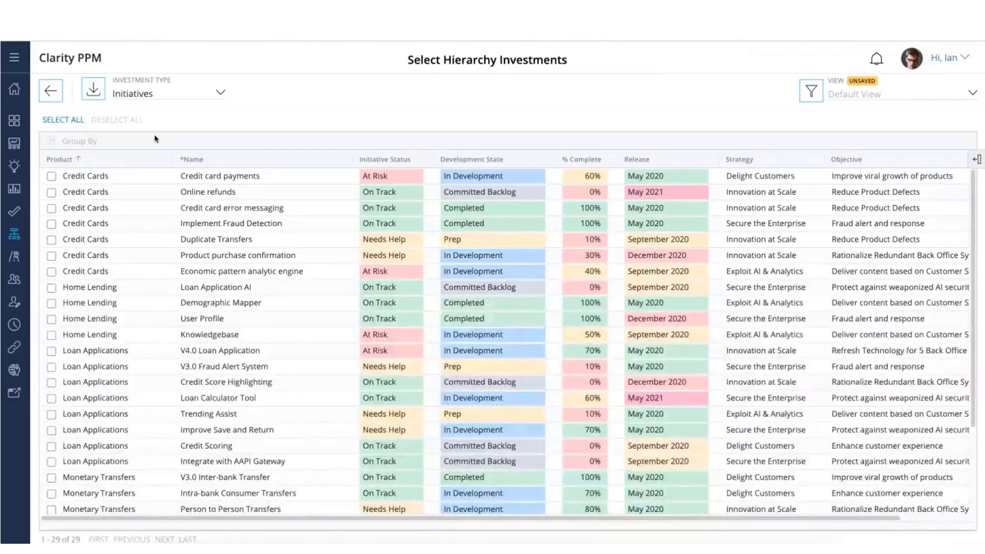
{"action": "left_click", "coordinate": [221, 94]}
{"action": "left_click", "coordinate": [174, 148]}
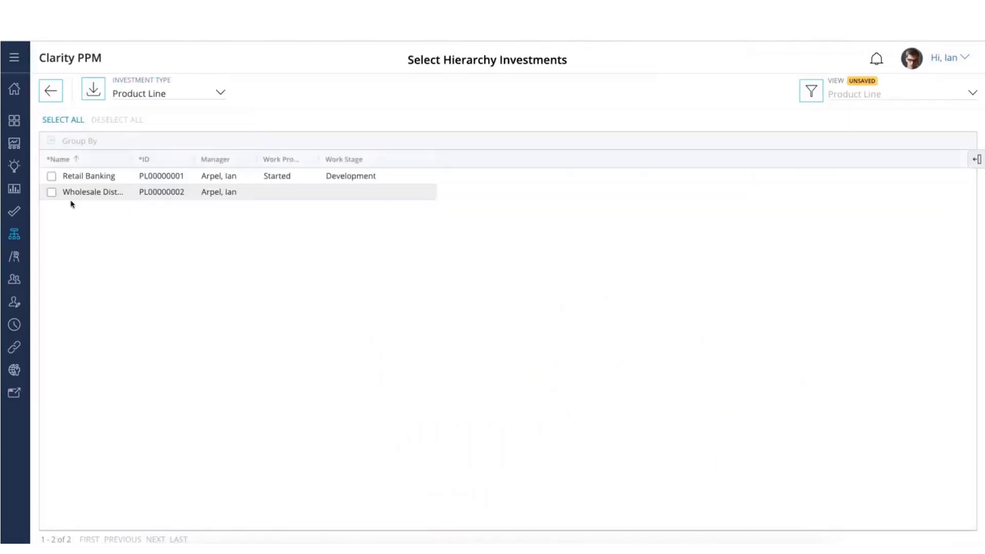
{"action": "left_click", "coordinate": [52, 176]}
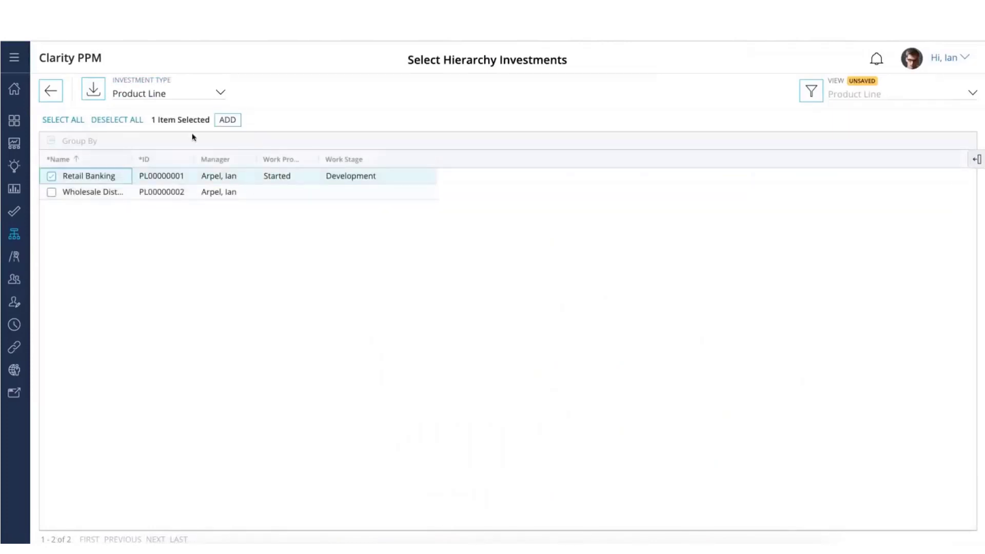
{"action": "left_click", "coordinate": [229, 122]}
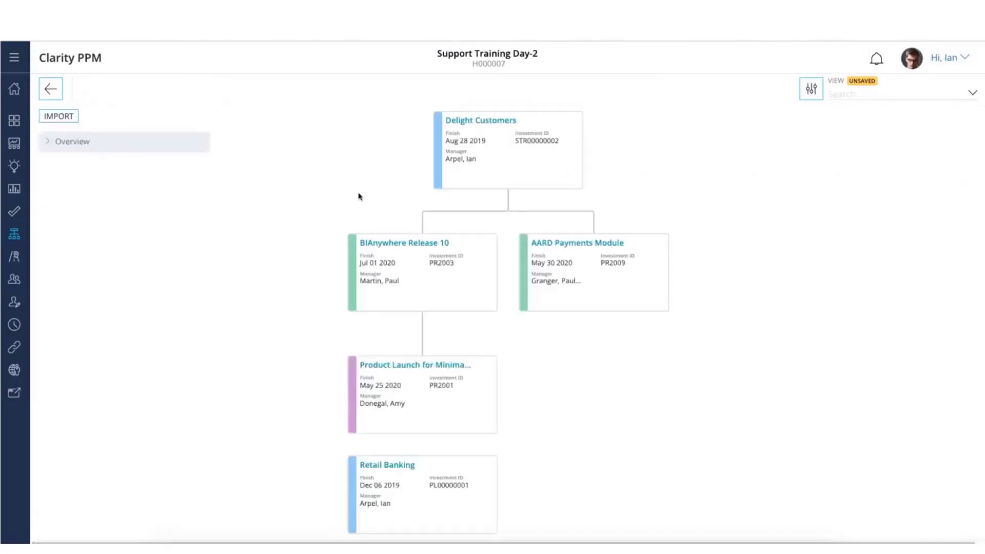
{"action": "left_click_drag", "start_coordinate": [406, 470], "coordinate": [523, 183]}
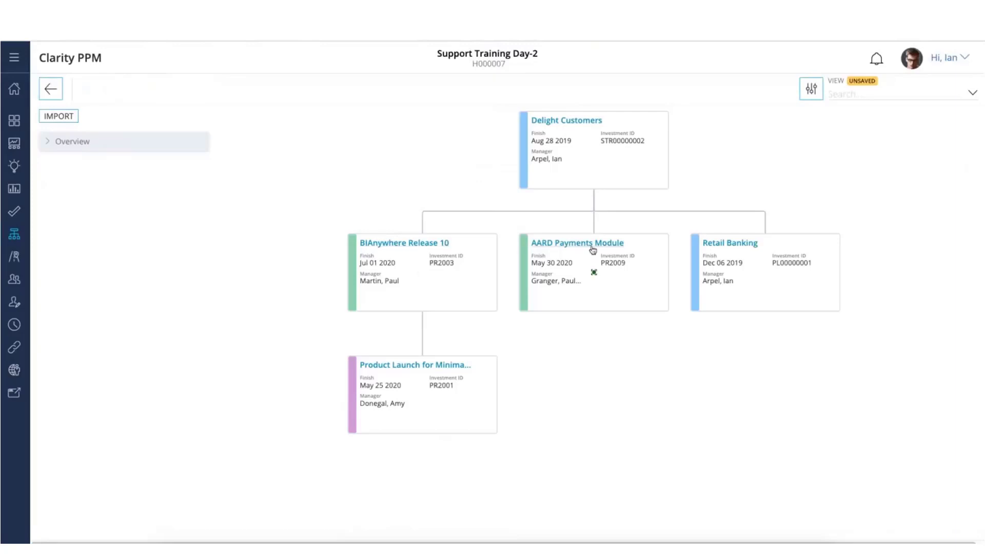
Set BIAnywhere Release 10's work status to Due for Gate Review in its project details and return to the hierarchy.
{"action": "left_click", "coordinate": [409, 244]}
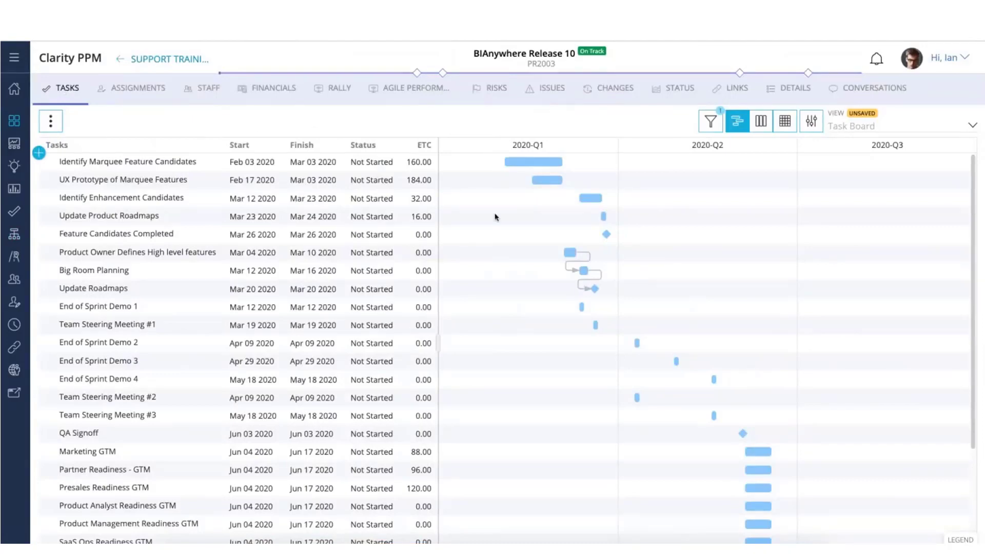
{"action": "left_click", "coordinate": [785, 91]}
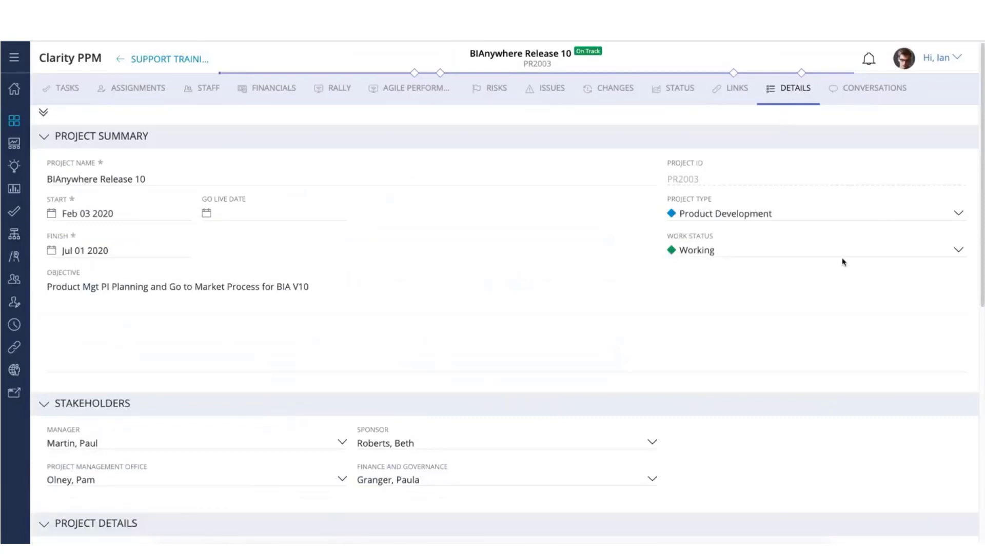
{"action": "left_click", "coordinate": [960, 253]}
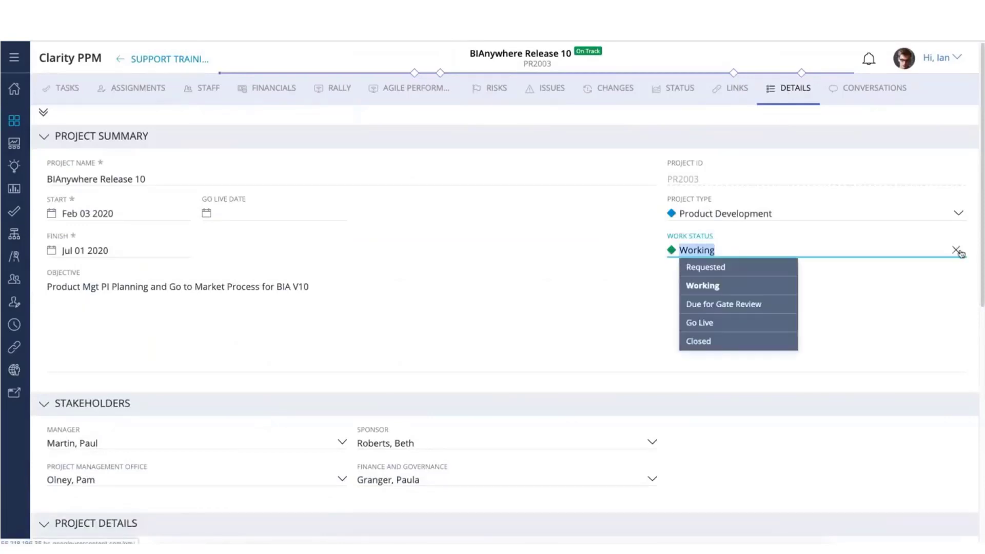
{"action": "left_click", "coordinate": [740, 304]}
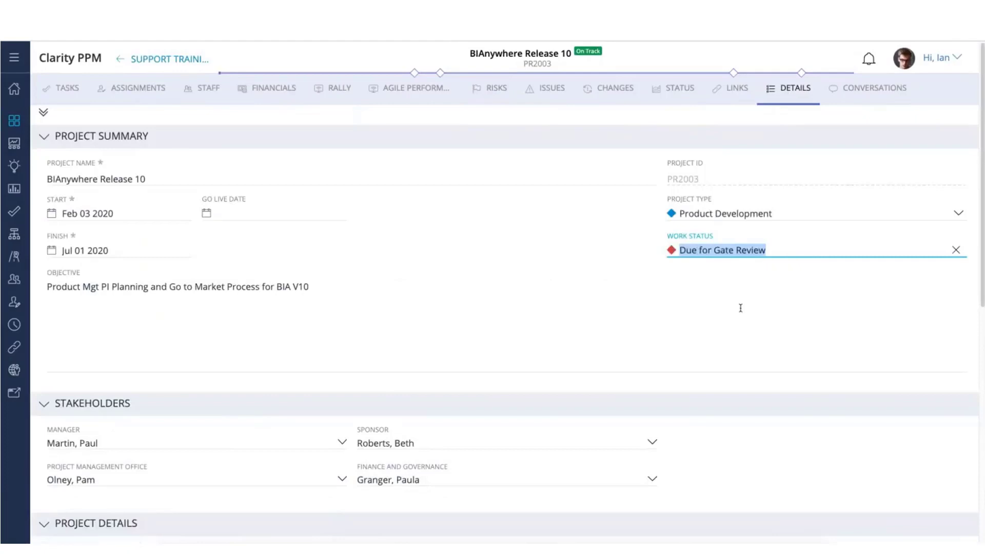
{"action": "left_click", "coordinate": [741, 308]}
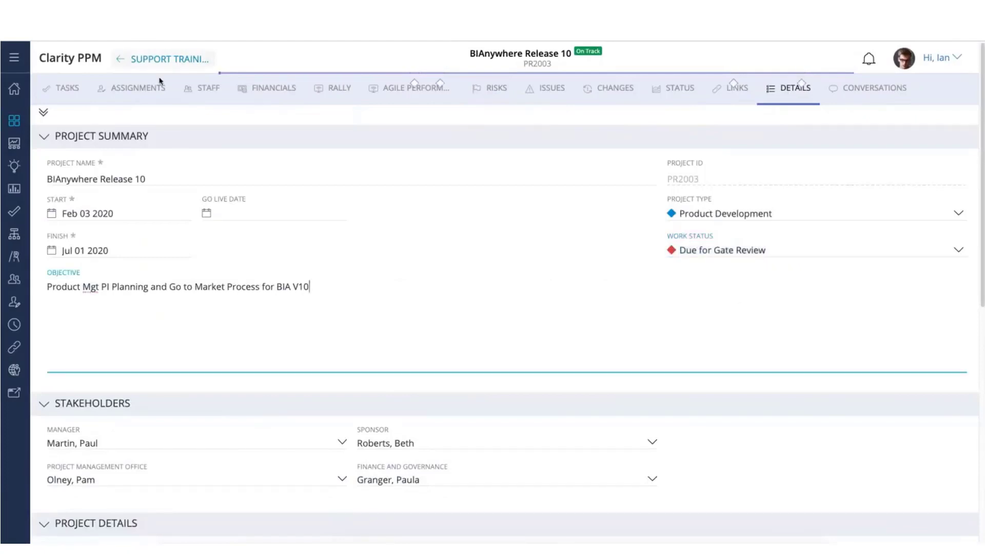
{"action": "left_click", "coordinate": [165, 60]}
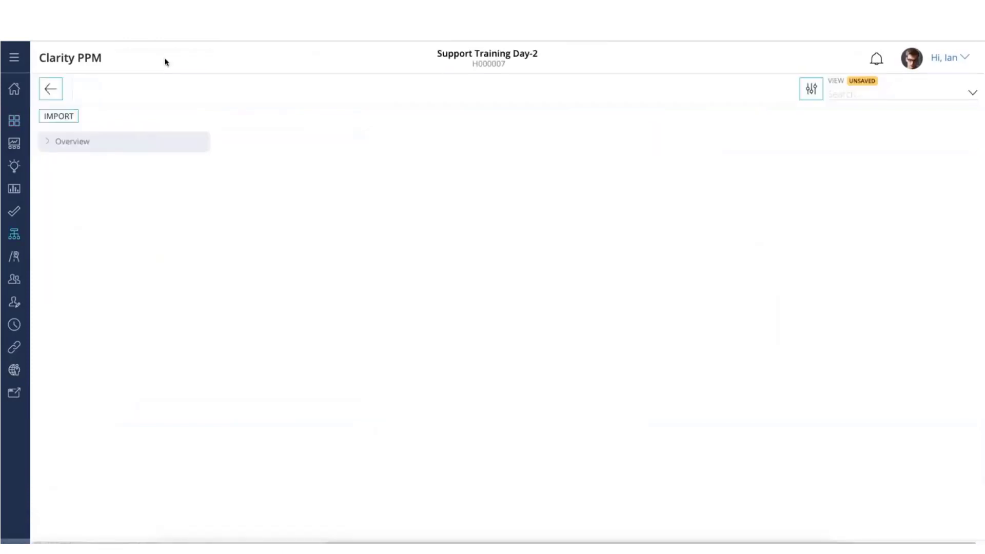
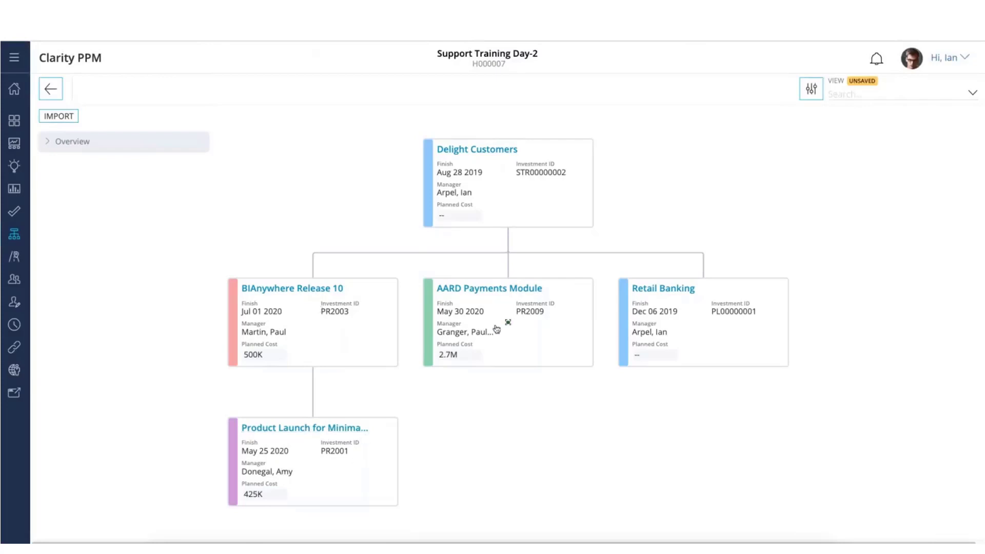
Move AARD Payments Module beneath BIAnywhere Release 10 and remove the BIAnywhere Release 10 card from the hierarchy.
{"action": "left_click_drag", "start_coordinate": [496, 329], "coordinate": [315, 321]}
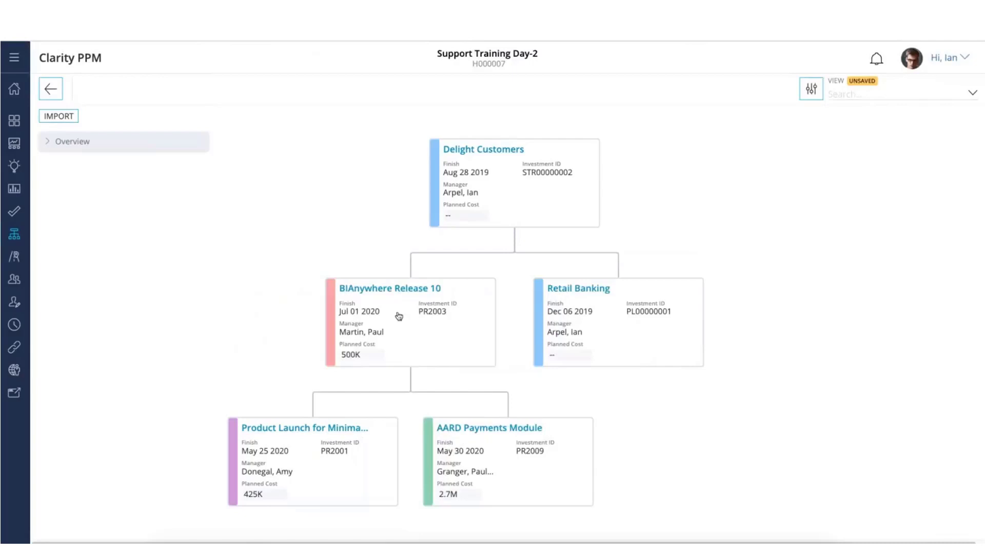
{"action": "left_click", "coordinate": [481, 352]}
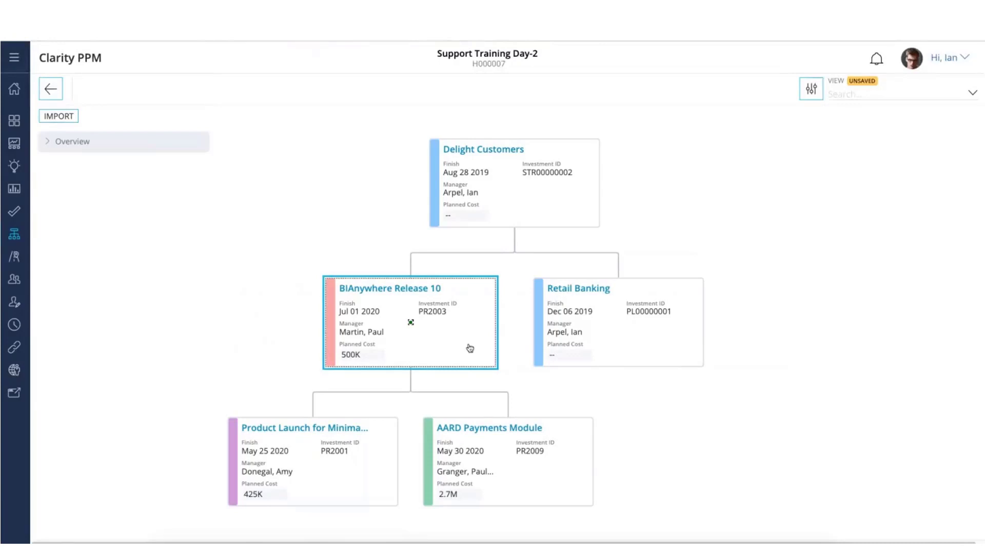
{"action": "key", "text": "Delete"}
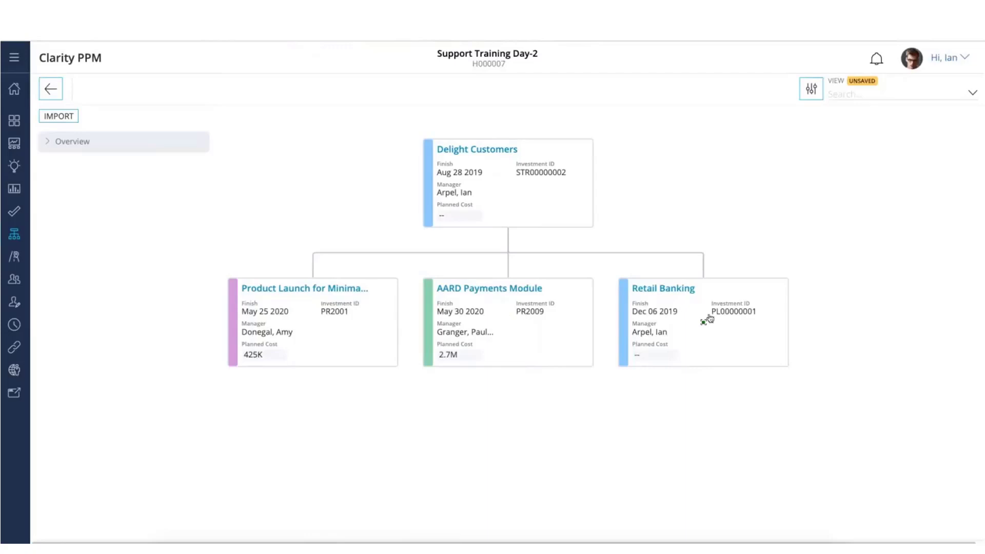
Move Retail Banking beneath AARD Payments Module and remove the AARD Payments Module card from the hierarchy.
{"action": "left_click_drag", "start_coordinate": [704, 324], "coordinate": [496, 322]}
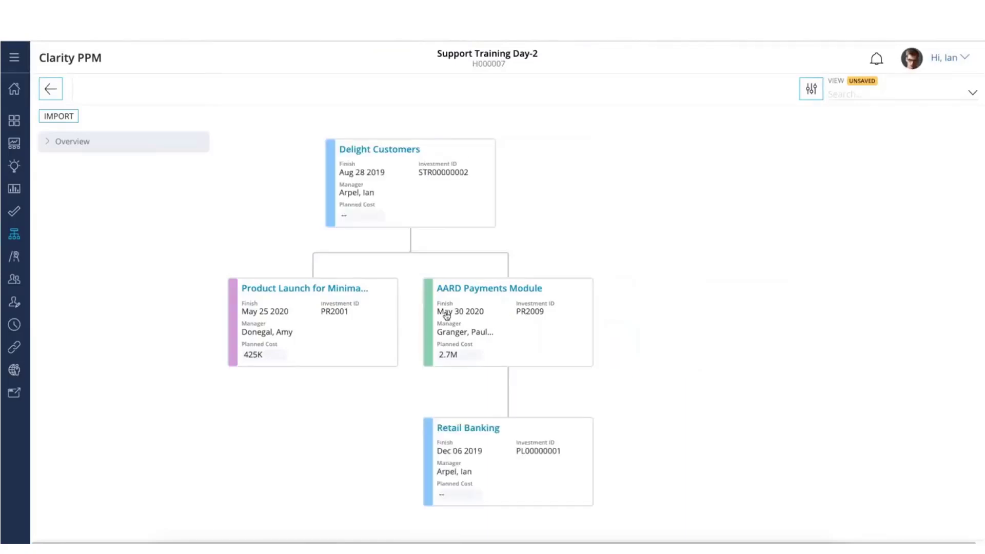
{"action": "left_click", "coordinate": [577, 352]}
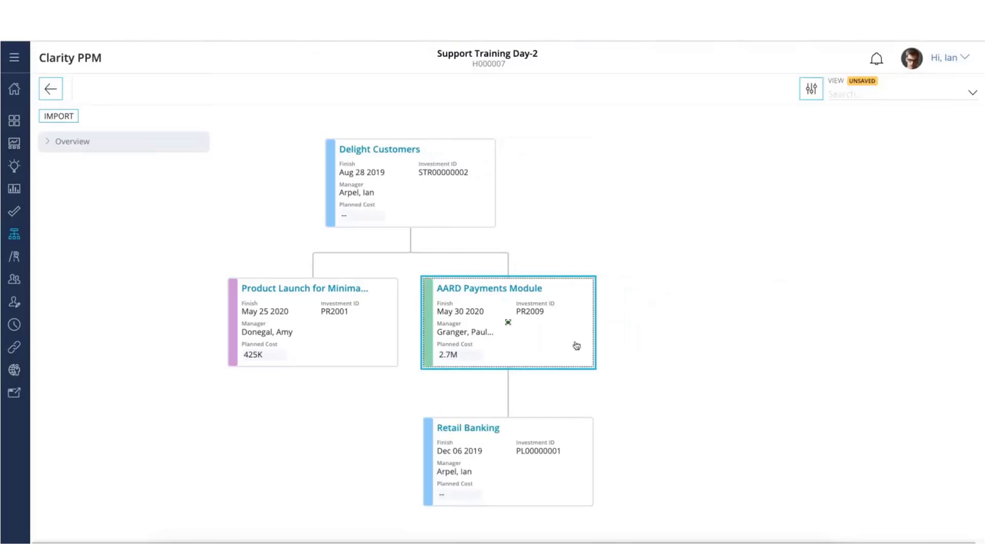
{"action": "left_click_drag", "start_coordinate": [577, 346], "coordinate": [669, 323]}
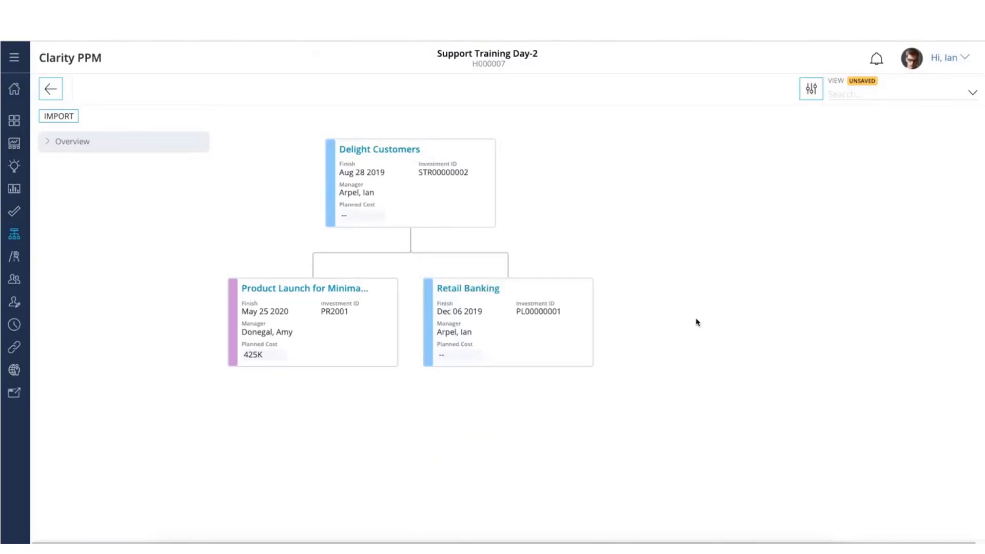
Import all investments of the Strategy type into the hierarchy and select the Exploit AI & Analytics card.
{"action": "left_click", "coordinate": [63, 117]}
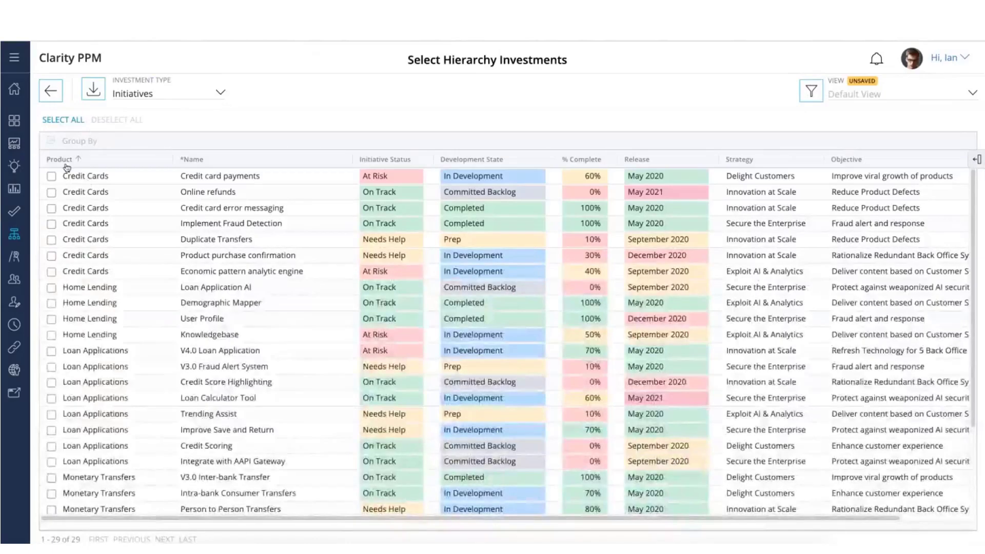
{"action": "left_click", "coordinate": [147, 92]}
{"action": "left_click", "coordinate": [134, 207]}
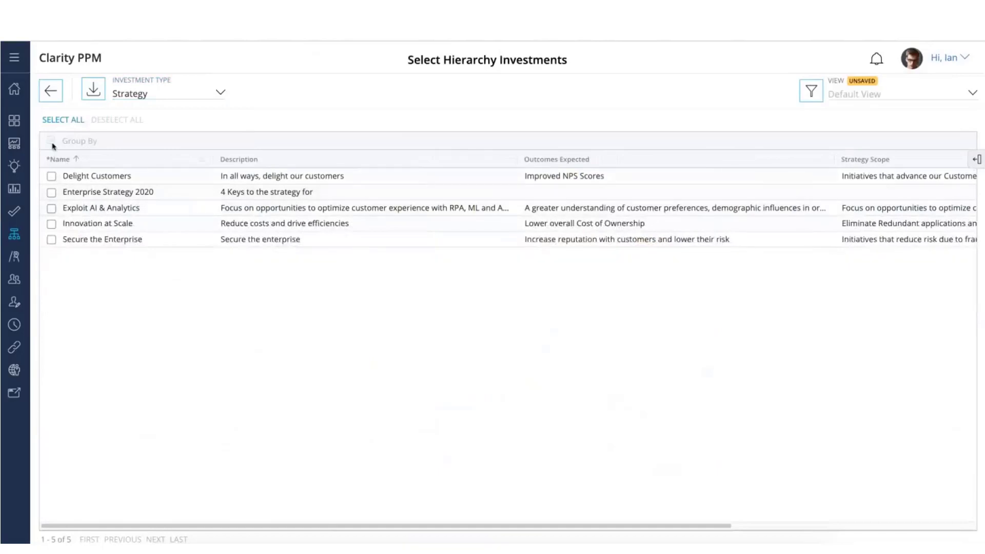
{"action": "left_click", "coordinate": [58, 122]}
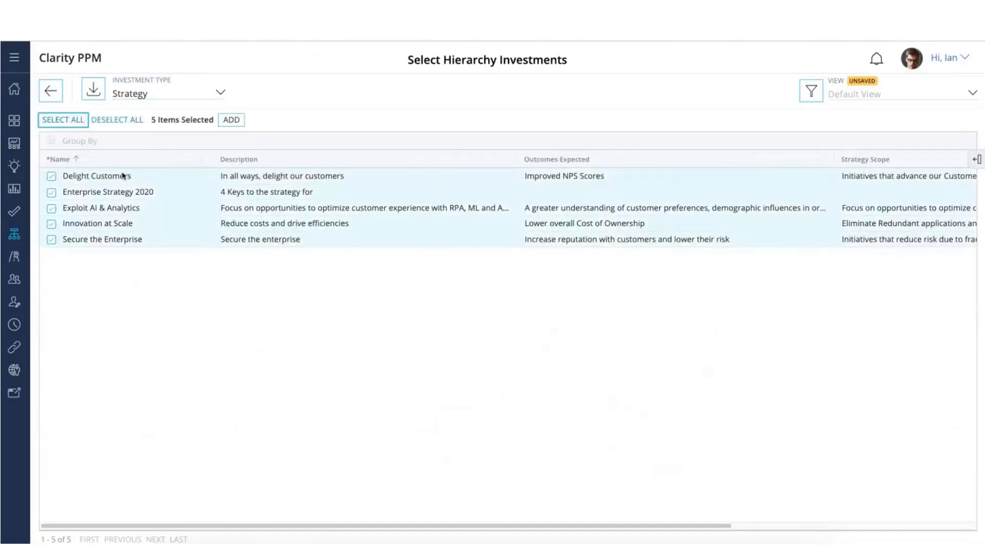
{"action": "left_click", "coordinate": [230, 120]}
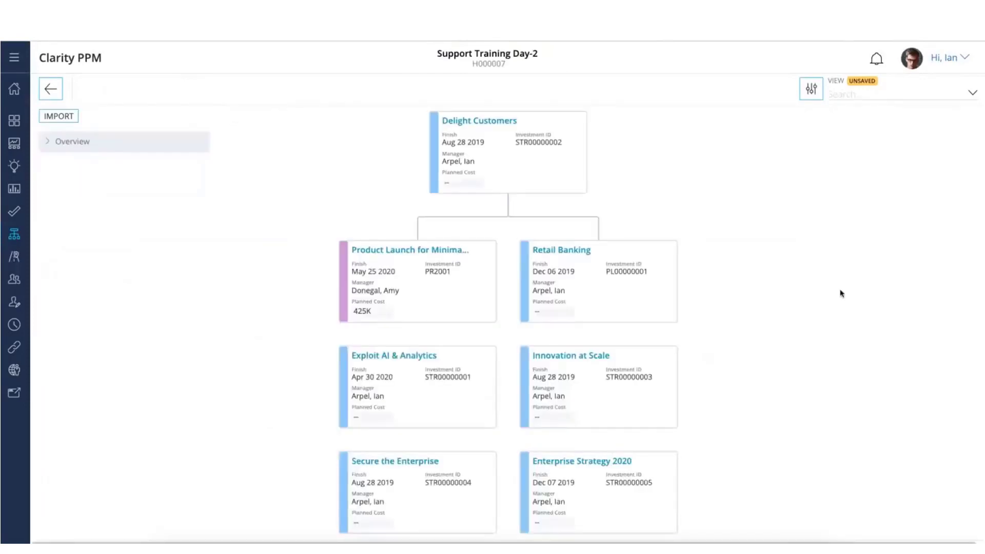
{"action": "scroll", "coordinate": [838, 294], "scroll_direction": "down", "scroll_amount": 1}
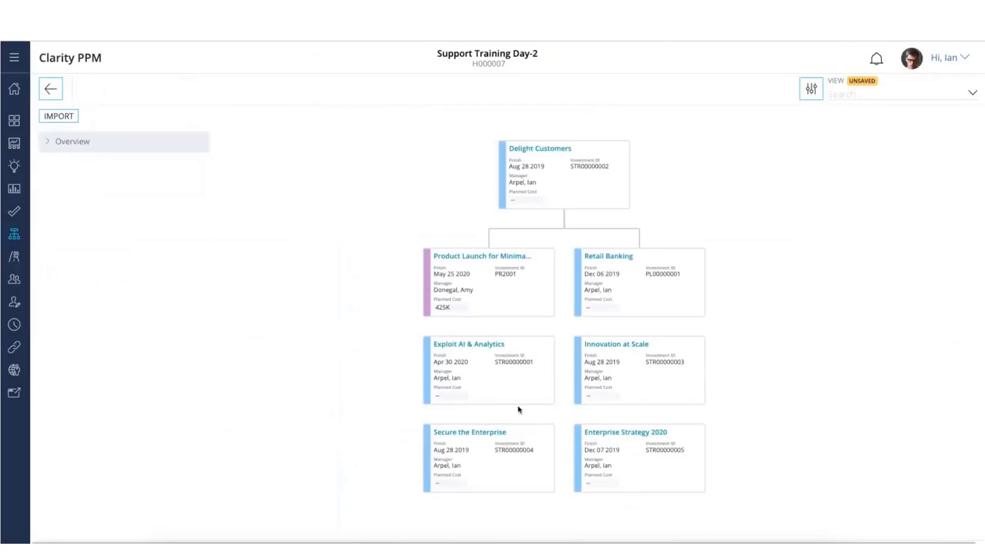
{"action": "left_click", "coordinate": [480, 379]}
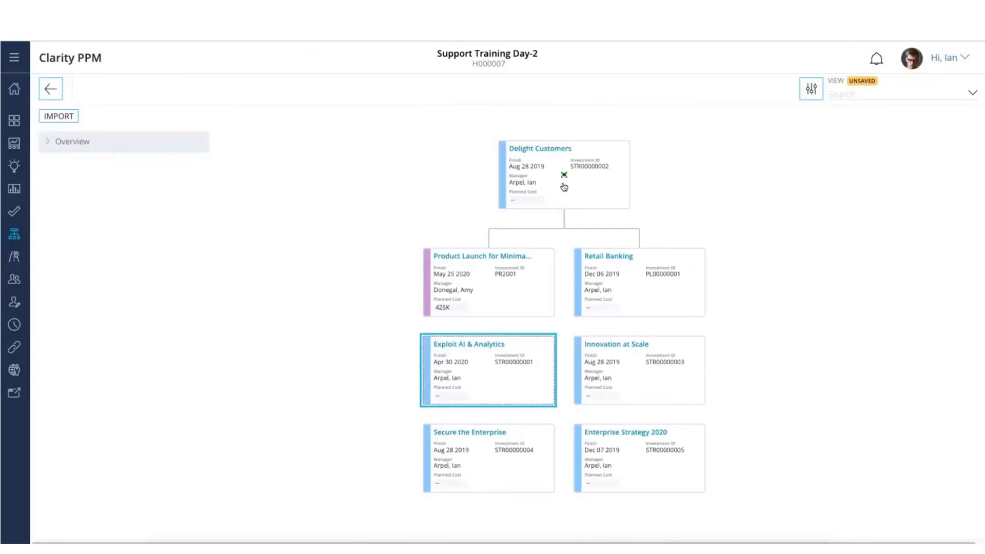
Try to import the Delight Customers strategy into the hierarchy a second time.
{"action": "left_click", "coordinate": [68, 118]}
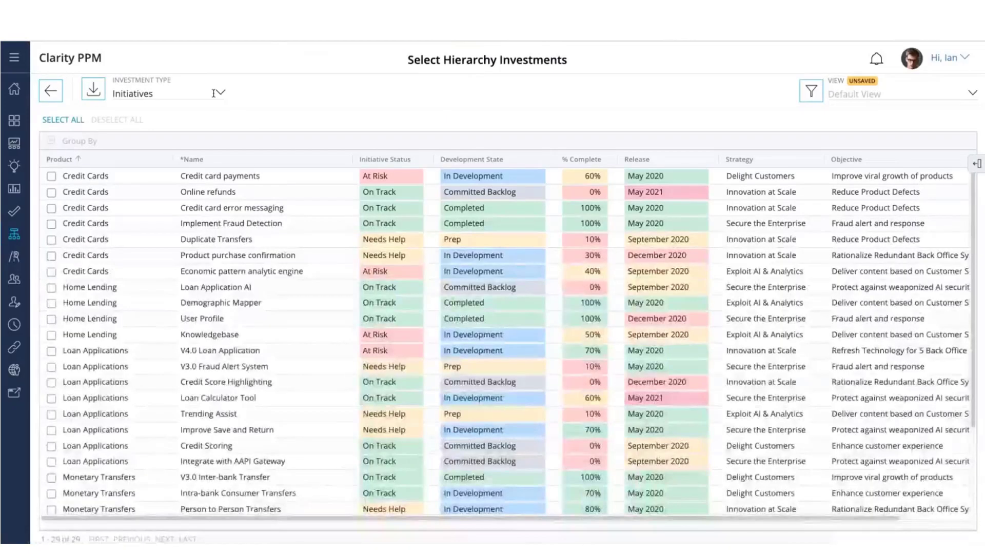
{"action": "left_click", "coordinate": [221, 94]}
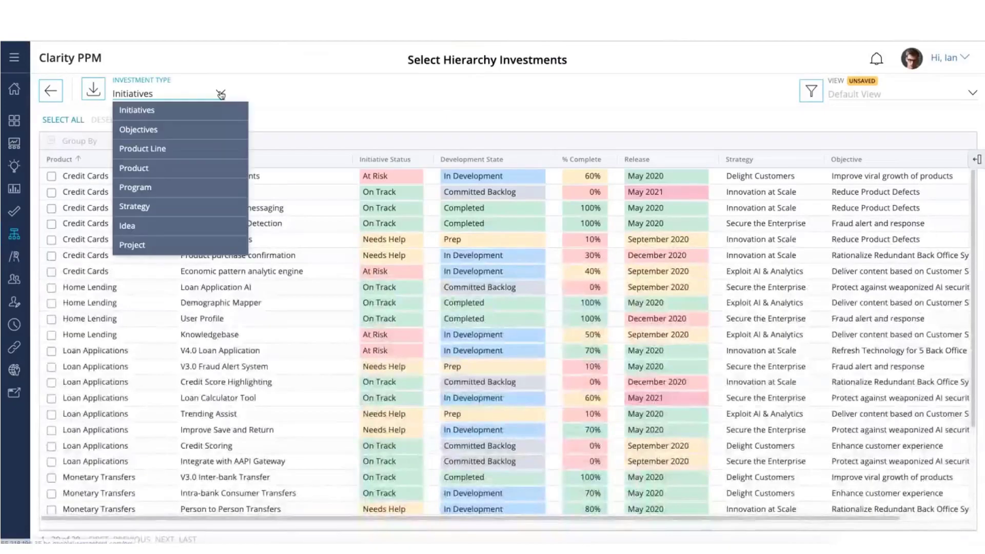
{"action": "left_click", "coordinate": [187, 205]}
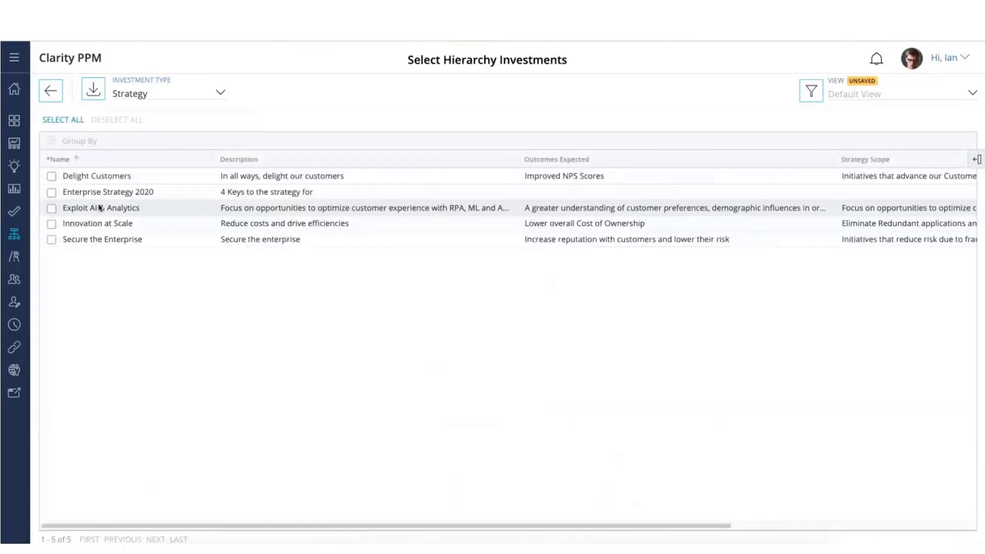
{"action": "left_click", "coordinate": [51, 177]}
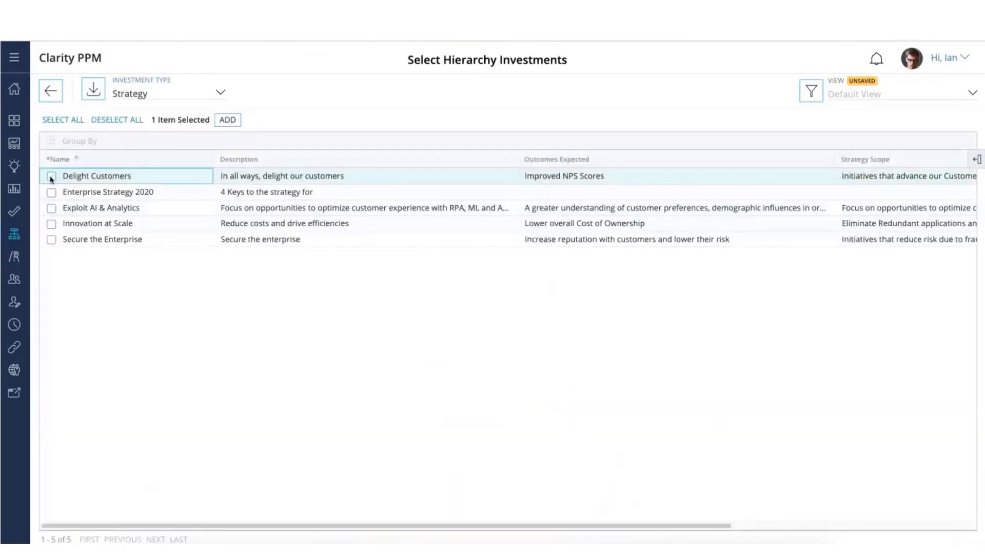
{"action": "left_click", "coordinate": [227, 120]}
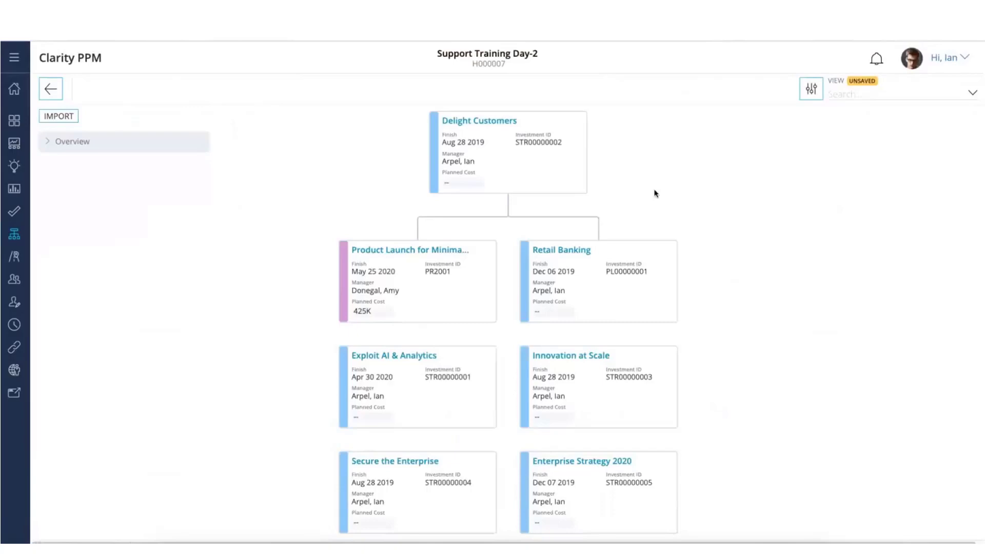
{"action": "left_click", "coordinate": [56, 122]}
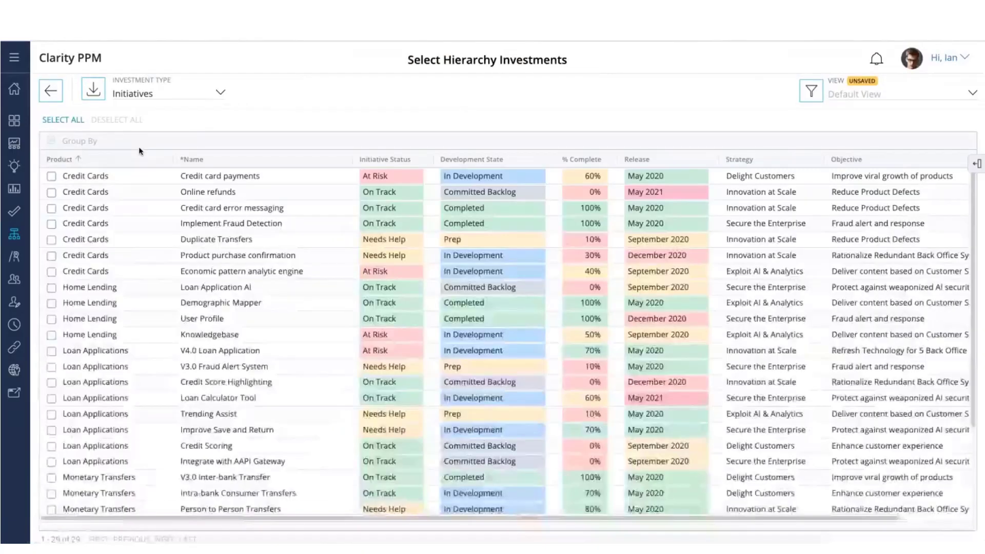
{"action": "left_click", "coordinate": [52, 94]}
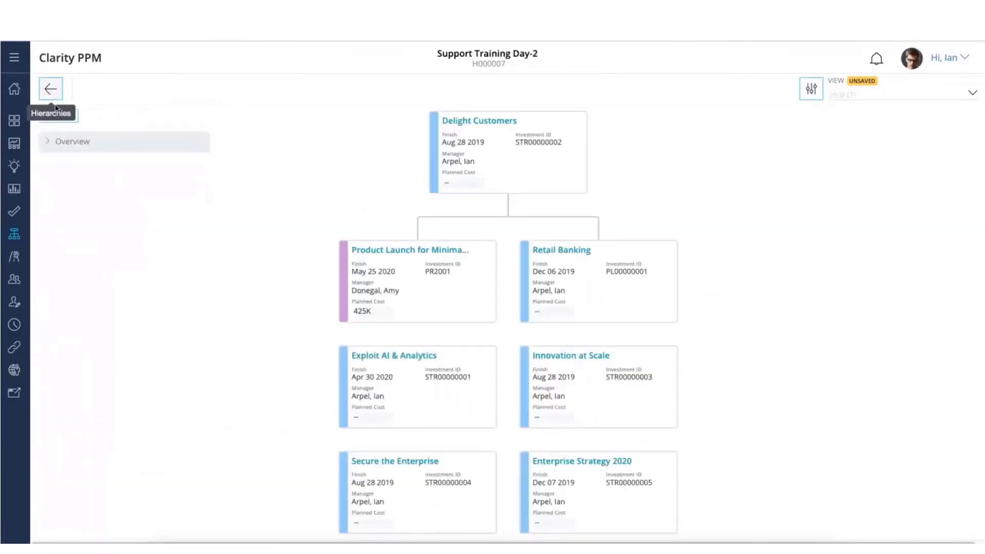
View the sample support training hierarchy H0000006 from the list of hierarchies and return to the list.
{"action": "left_click", "coordinate": [14, 236]}
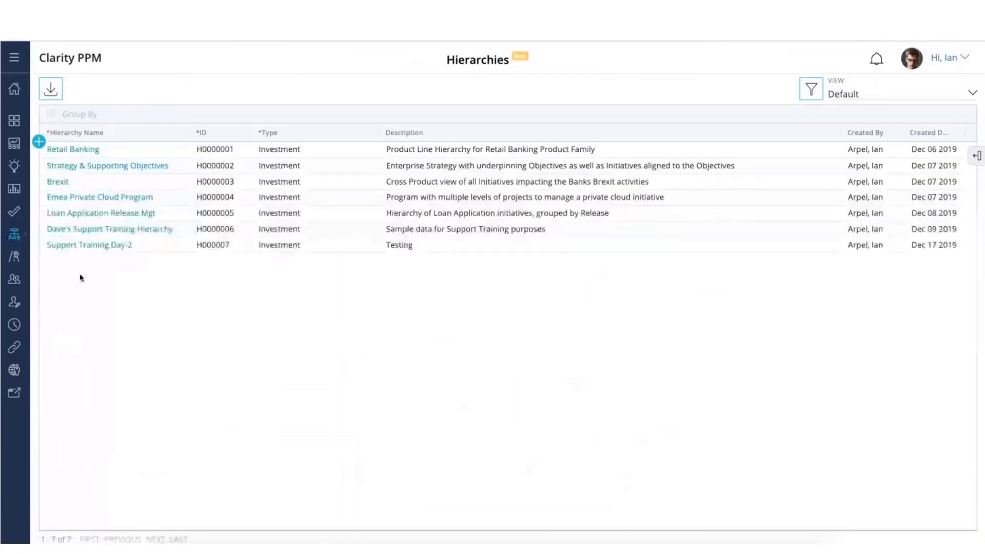
{"action": "left_click", "coordinate": [62, 232]}
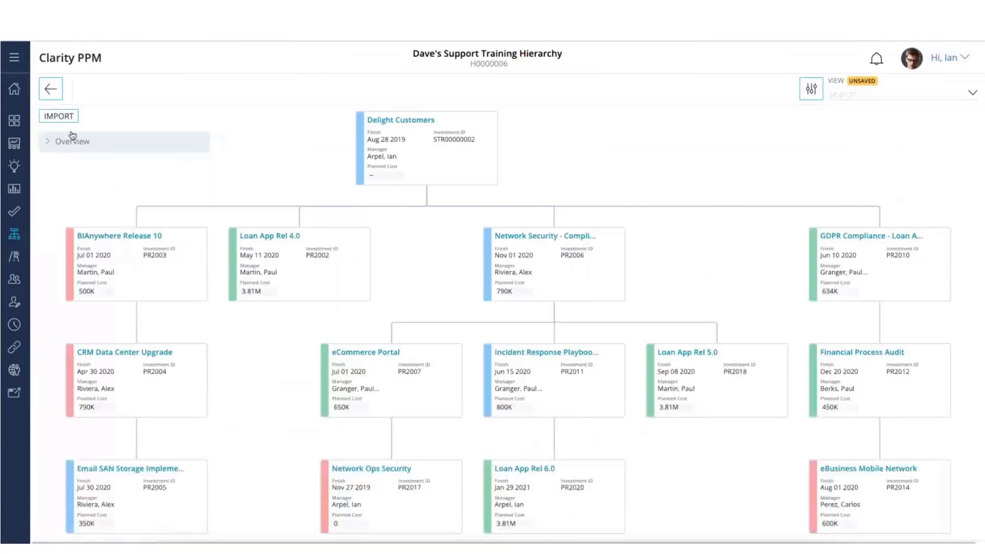
{"action": "left_click", "coordinate": [51, 90]}
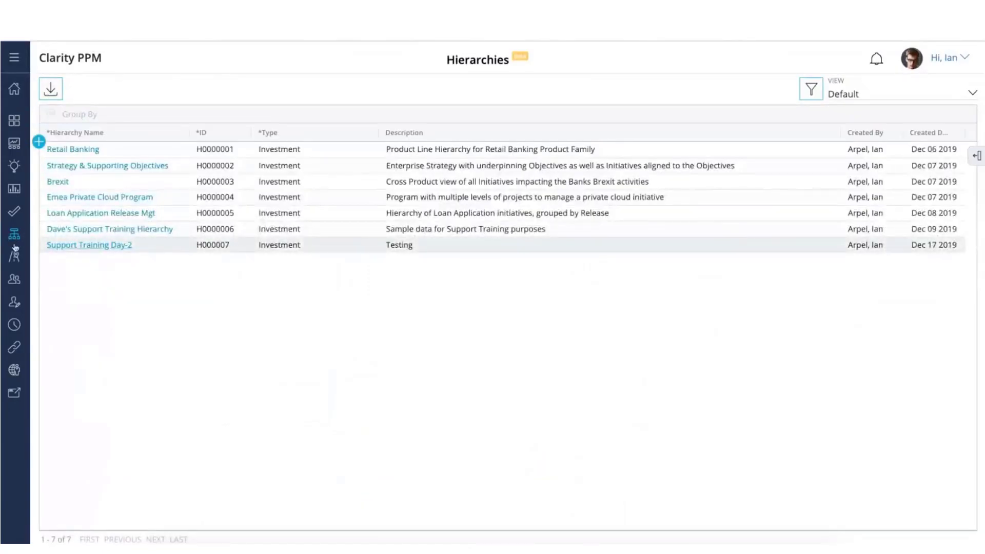
Check the Support Training Day-2 hierarchy and delete its row from the list of hierarchies.
{"action": "left_click", "coordinate": [103, 247]}
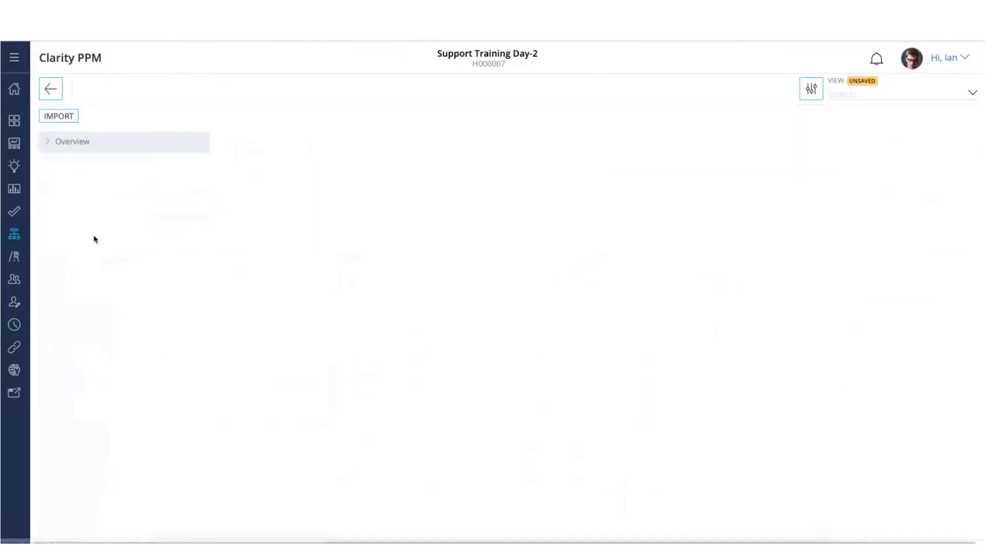
{"action": "left_click", "coordinate": [49, 95]}
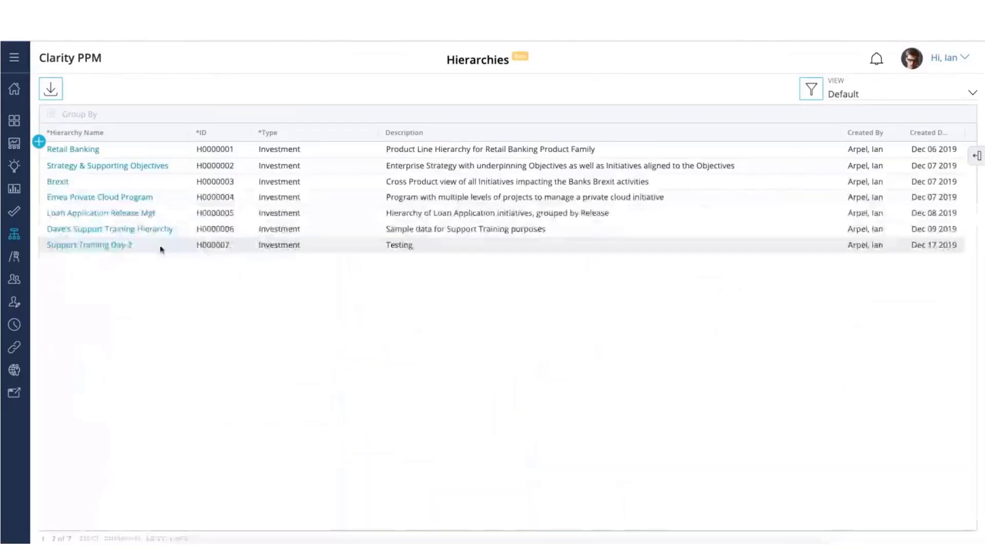
{"action": "right_click", "coordinate": [161, 249]}
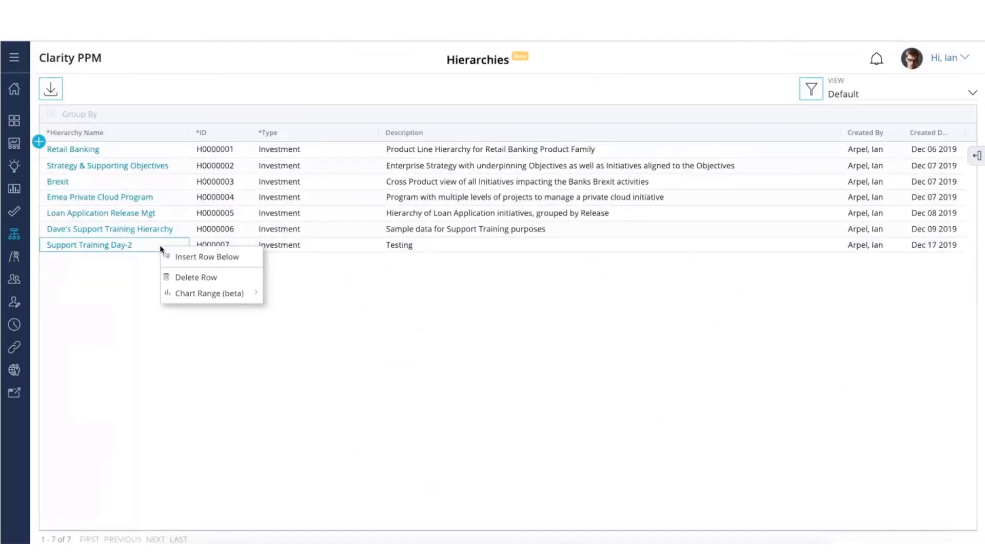
{"action": "left_click", "coordinate": [177, 278]}
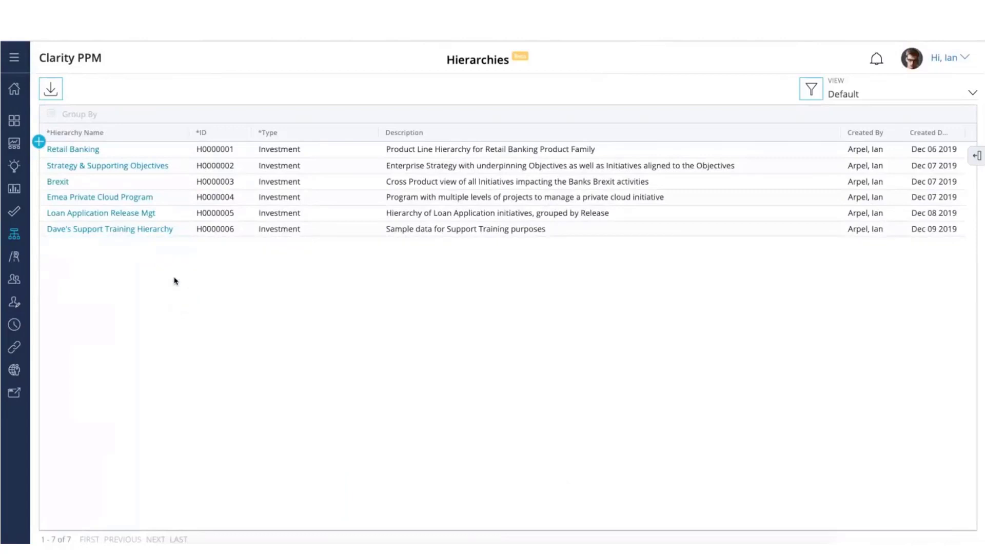